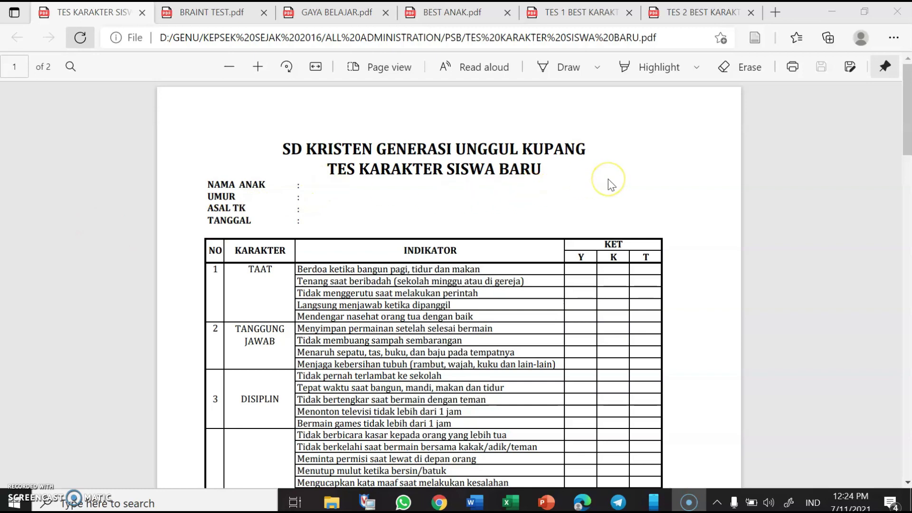
# Step: Draw check marks in the TAAT section: Y for the first indicator, K for the second and T for the third
pyautogui.scroll(1, 608, 178)
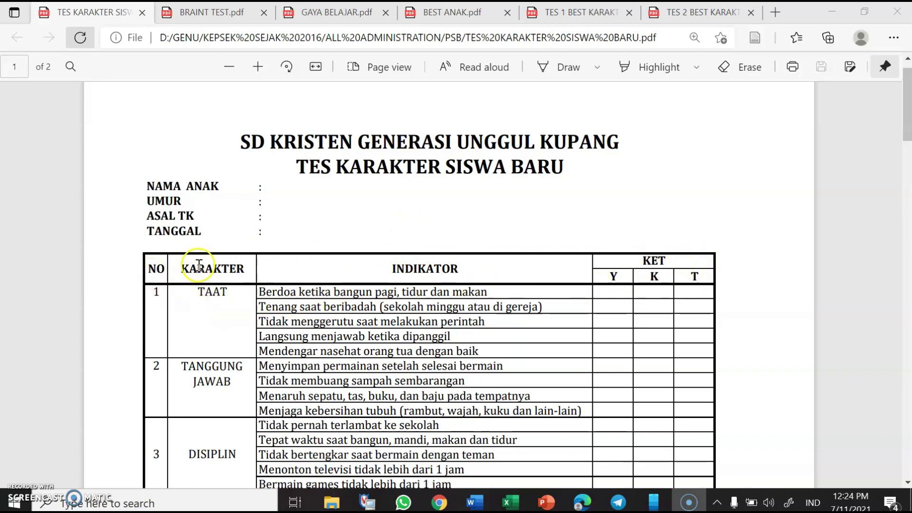
pyautogui.scroll(-5, 209, 346)
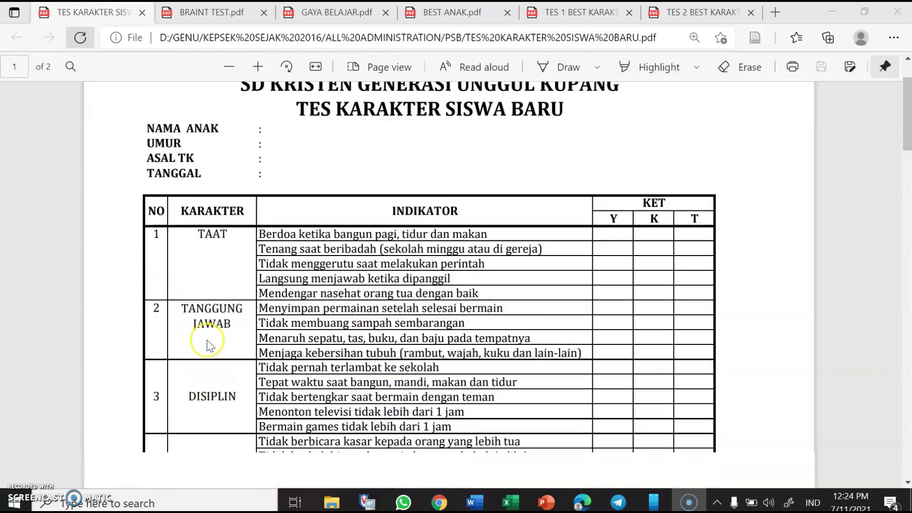
pyautogui.scroll(-5, 209, 346)
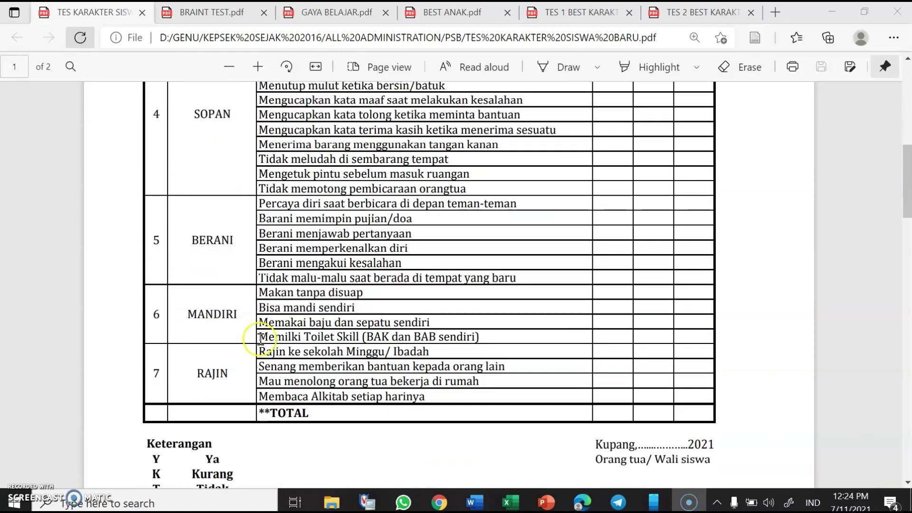
pyautogui.scroll(8, 256, 336)
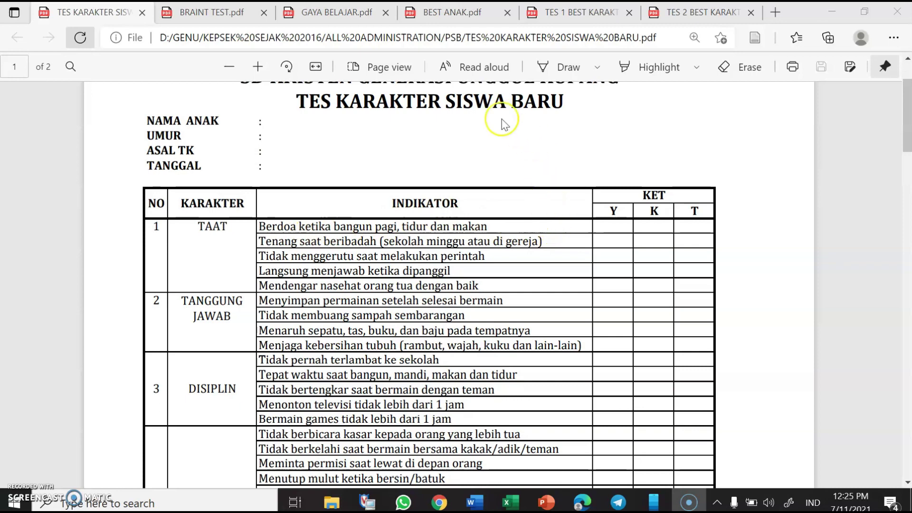
pyautogui.click(563, 70)
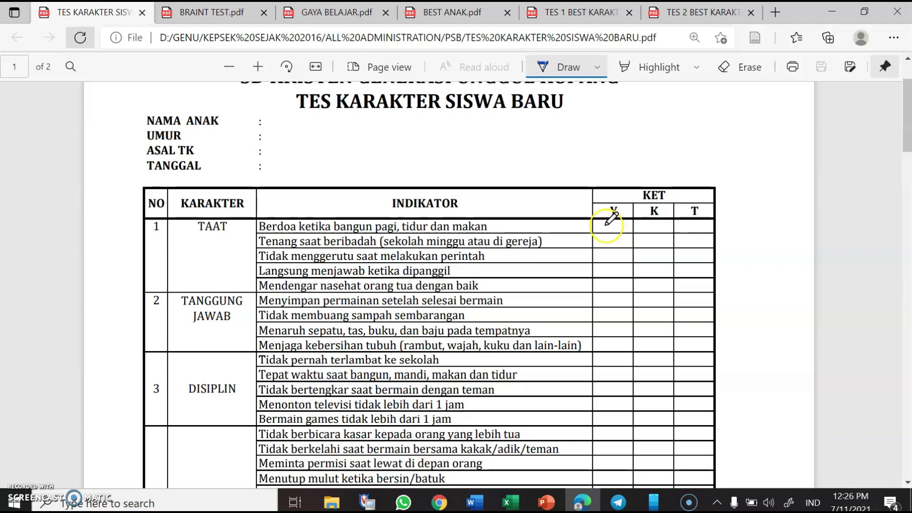
pyautogui.moveTo(605, 224); pyautogui.dragTo(626, 220)
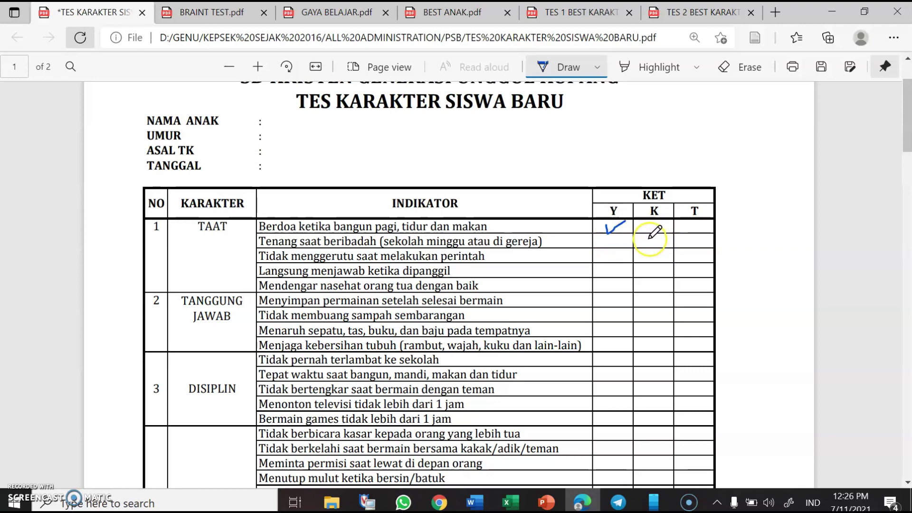
pyautogui.moveTo(649, 239)
pyautogui.mouseDown()
pyautogui.moveTo(652, 246)
pyautogui.moveTo(666, 236)
pyautogui.mouseUp()
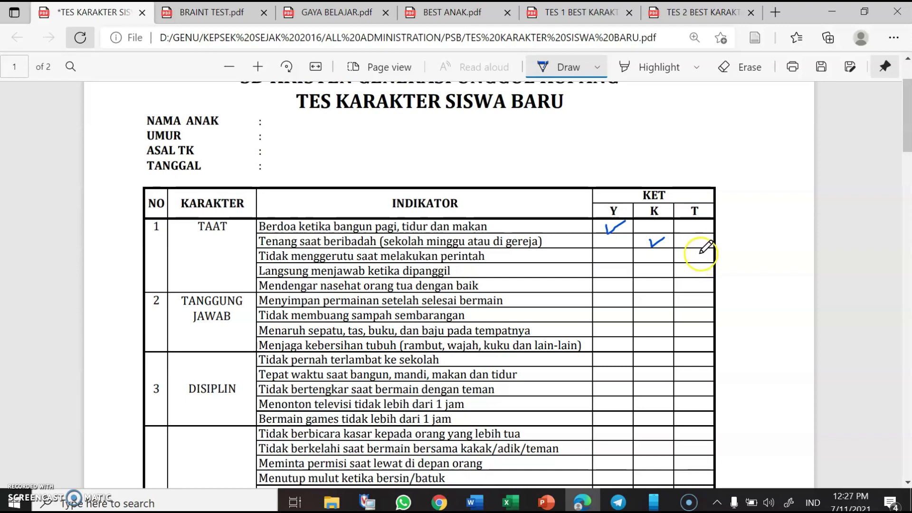
pyautogui.moveTo(690, 256); pyautogui.dragTo(707, 251)
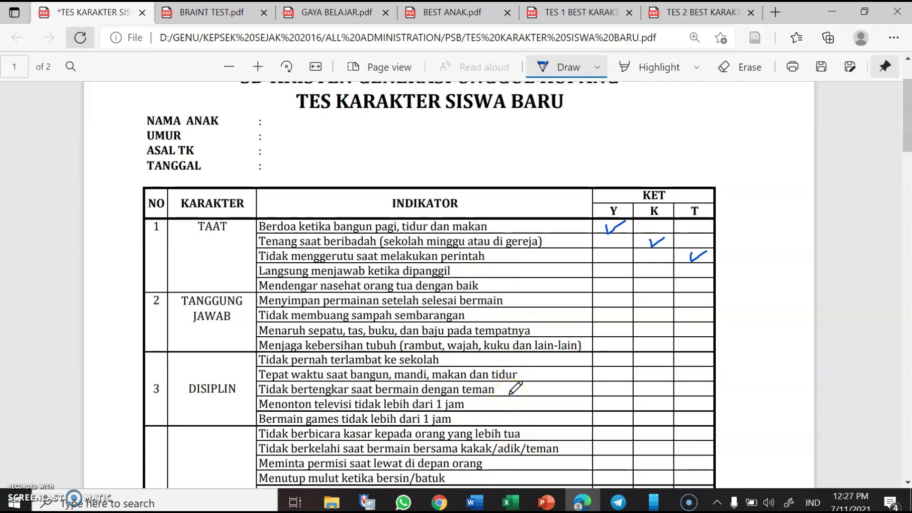
# Step: Review the remaining character indicators down to the TOTAL row, the Keterangan legend and the parent signature area
pyautogui.scroll(-1, 515, 388)
pyautogui.scroll(-5, 515, 387)
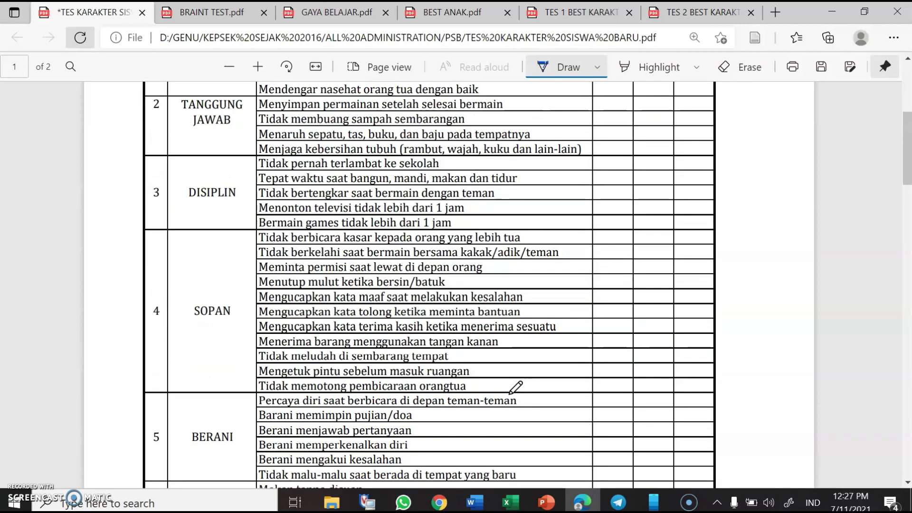
pyautogui.scroll(2, 516, 387)
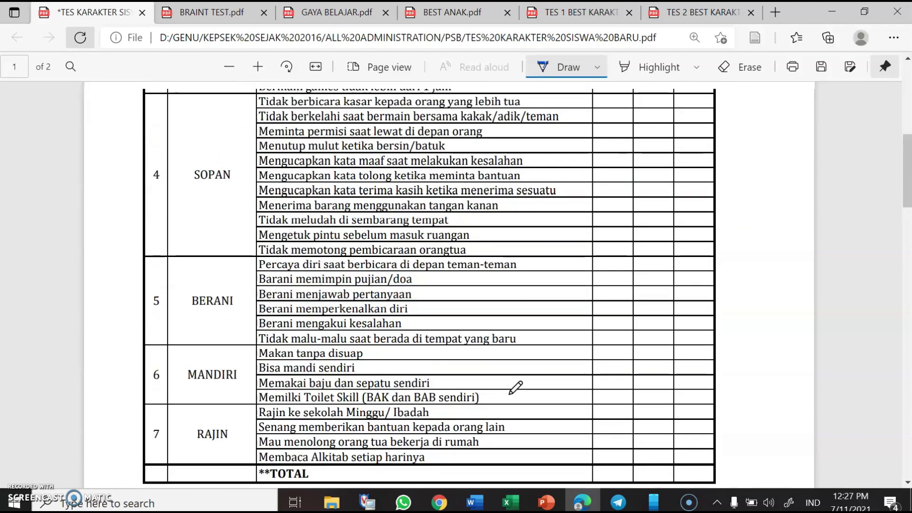
pyautogui.scroll(-3, 512, 390)
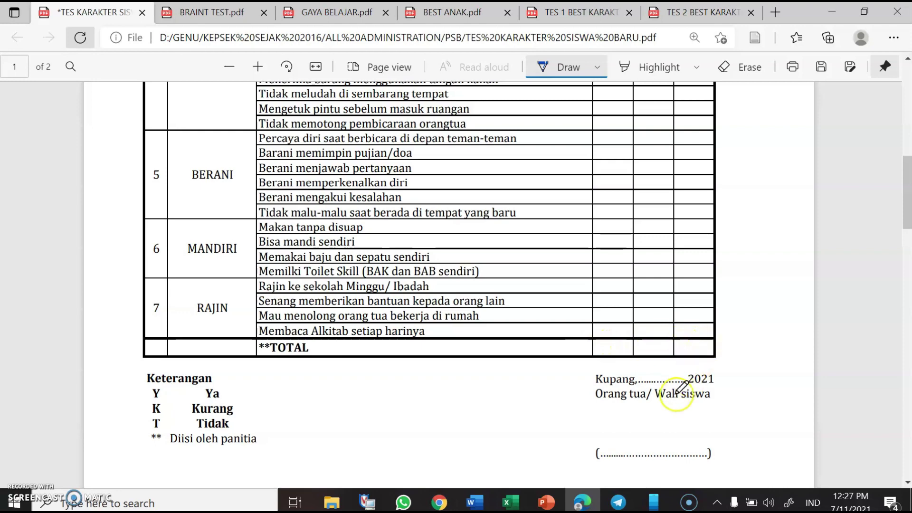
# Step: In BRAINT TEST.pdf, draw check marks for "Biasa saja" in statement 1 and "Acak" in statement 2
pyautogui.click(218, 14)
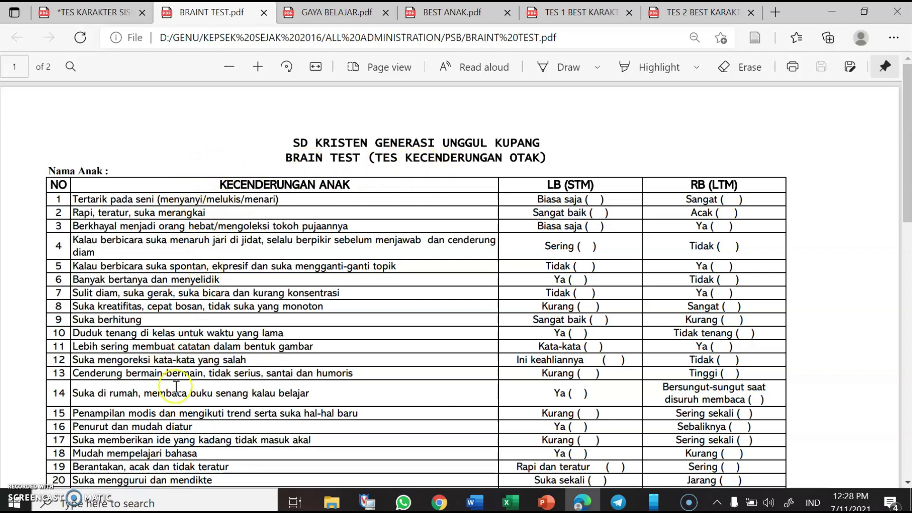
pyautogui.scroll(-3, 176, 386)
pyautogui.scroll(3, 176, 386)
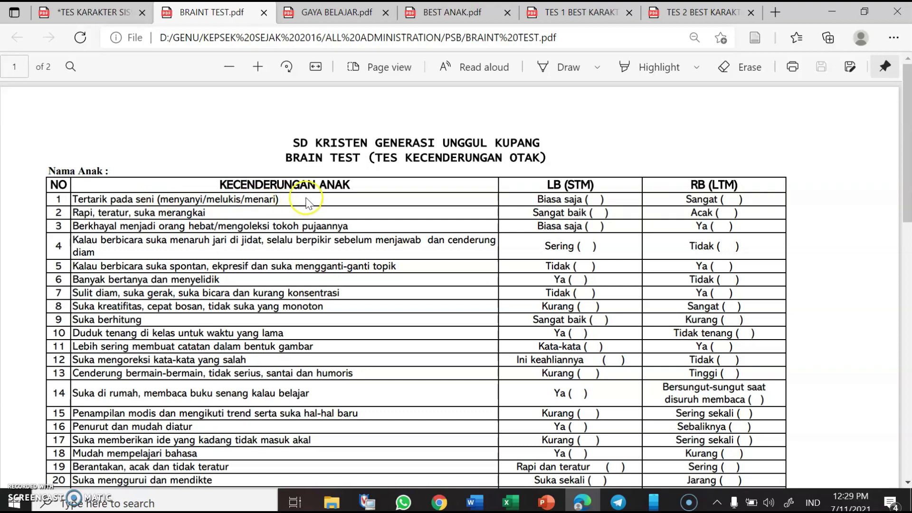
pyautogui.rightClick(594, 197)
pyautogui.click(558, 67)
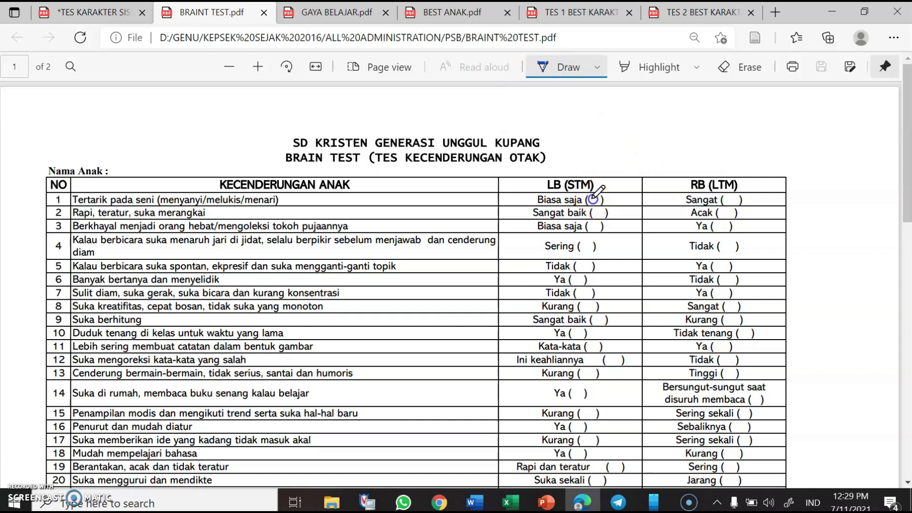
pyautogui.moveTo(594, 198); pyautogui.dragTo(602, 193)
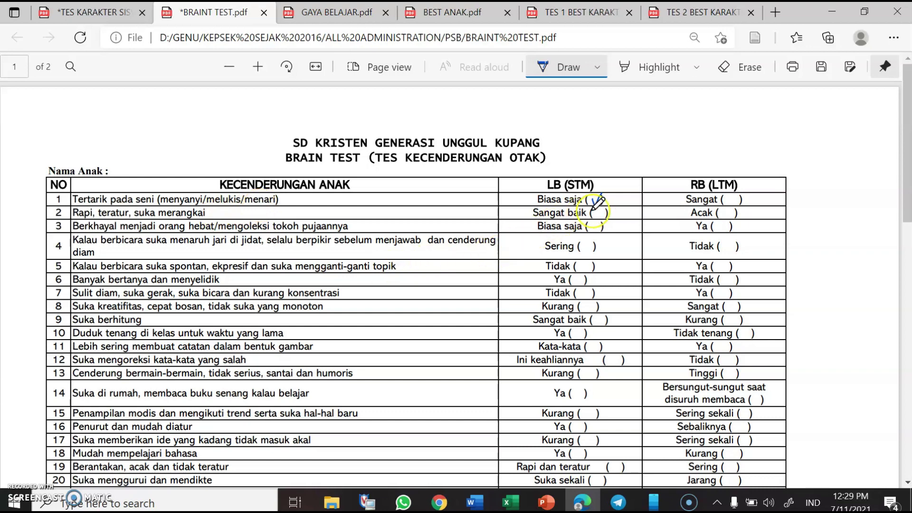
pyautogui.moveTo(592, 207); pyautogui.dragTo(599, 207)
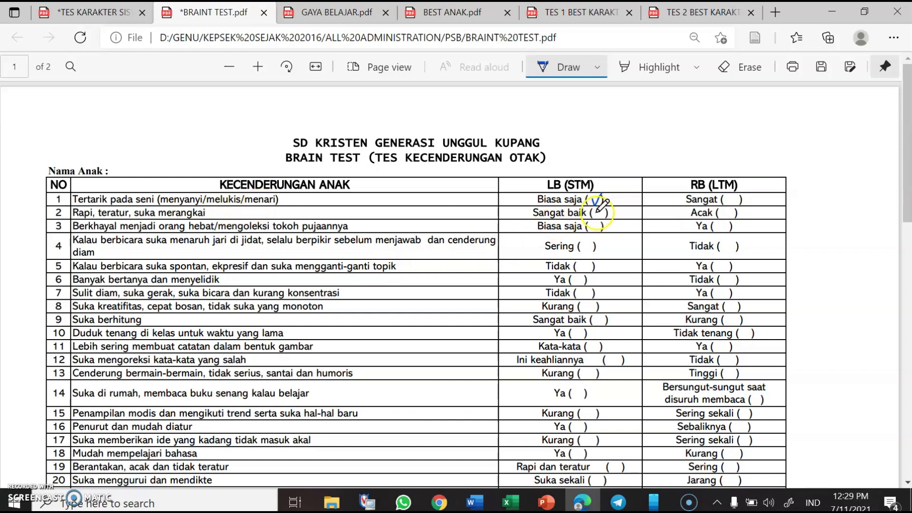
pyautogui.moveTo(593, 197); pyautogui.dragTo(603, 209)
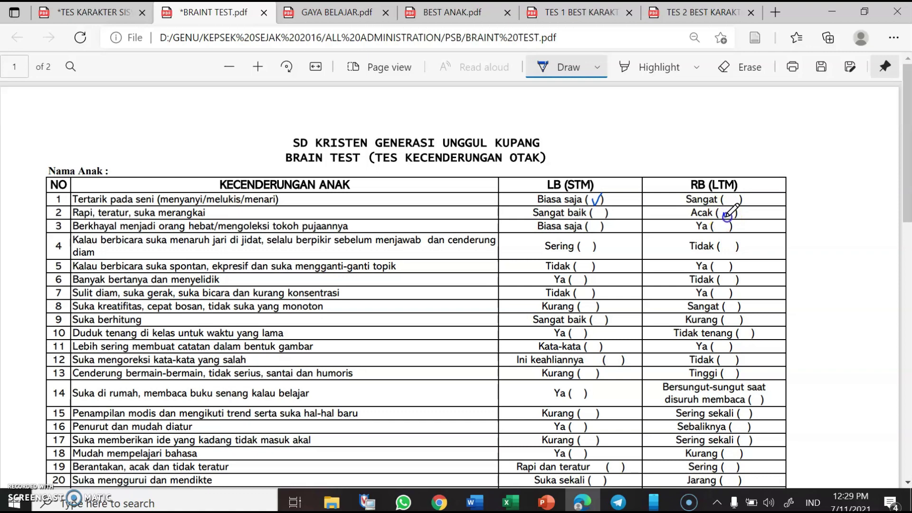
pyautogui.moveTo(723, 211); pyautogui.dragTo(737, 207)
pyautogui.scroll(-1, 285, 439)
pyautogui.scroll(1, 299, 439)
# Step: In GAYA BELAJAR.pdf, draw circles around the Y in column B for statements 3 and 4
pyautogui.click(335, 15)
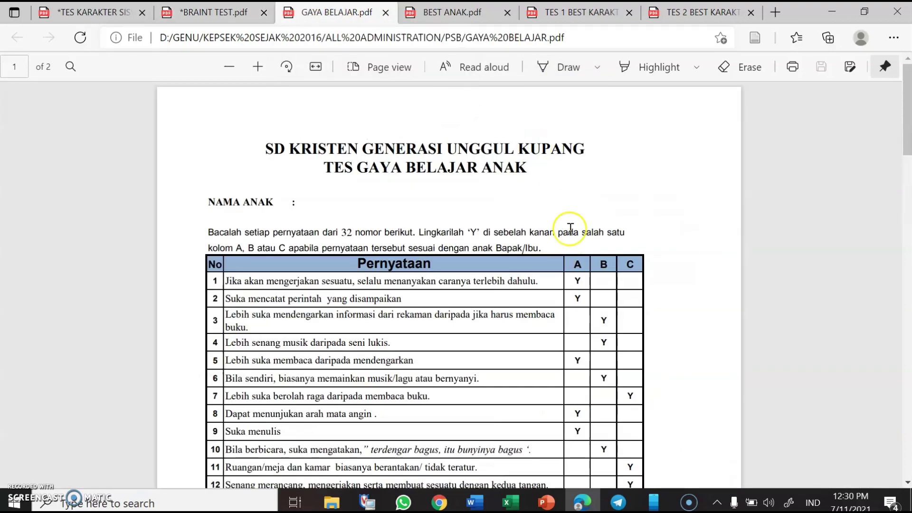
pyautogui.scroll(2, 575, 231)
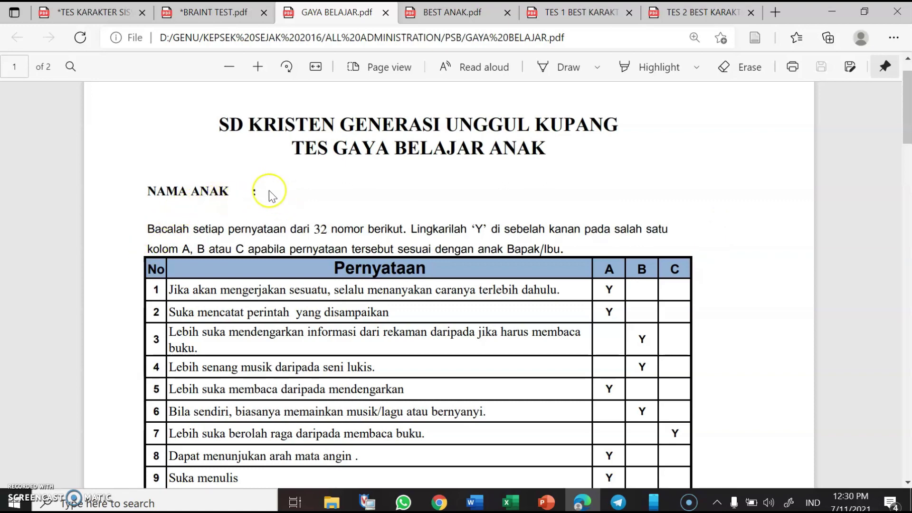
pyautogui.click(561, 77)
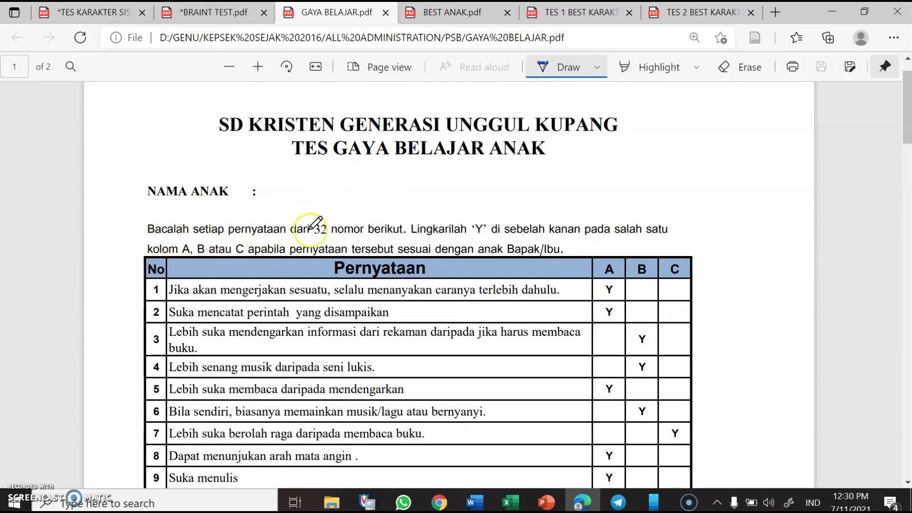
pyautogui.scroll(-8, 359, 311)
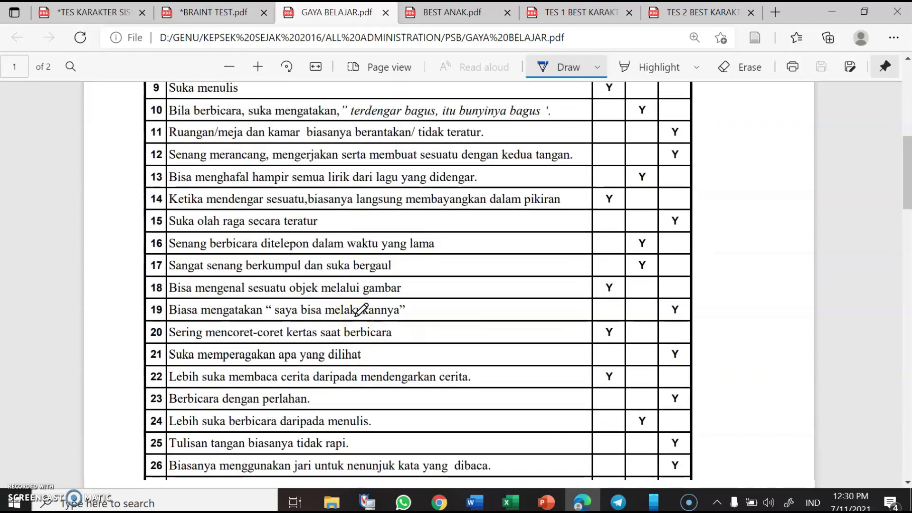
pyautogui.scroll(-3, 361, 310)
pyautogui.scroll(10, 362, 309)
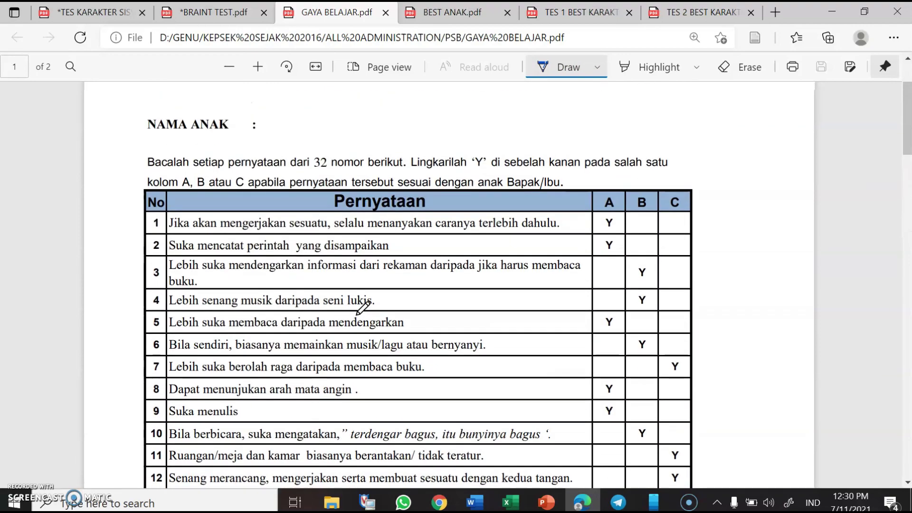
pyautogui.click(532, 174)
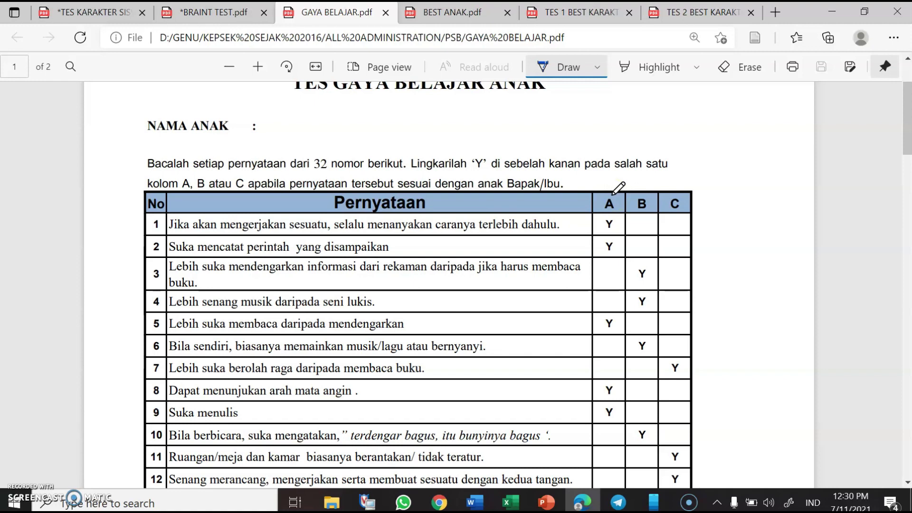
pyautogui.click(616, 218)
pyautogui.moveTo(646, 285); pyautogui.dragTo(655, 265)
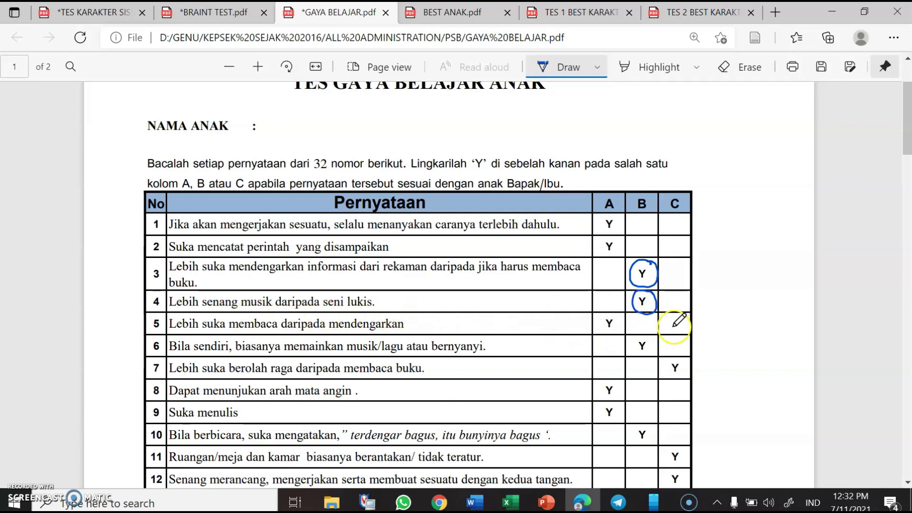
# Step: Review the remaining learning-style statements down to the JUMLAH row and return to the start of the form
pyautogui.scroll(-4, 535, 291)
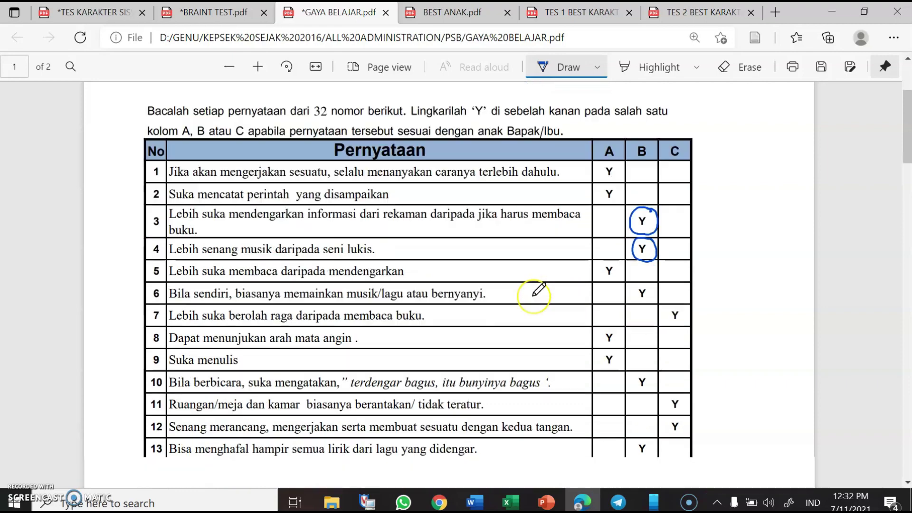
pyautogui.scroll(-6, 535, 291)
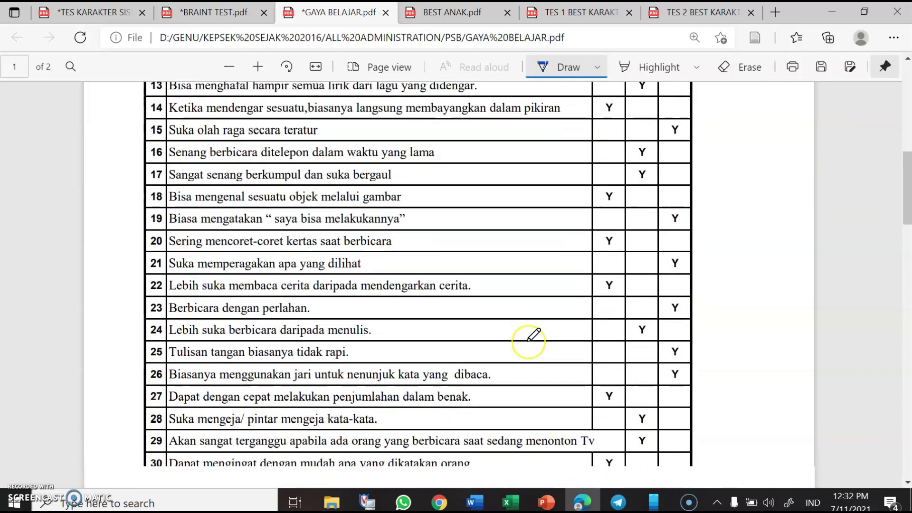
pyautogui.scroll(-1, 532, 335)
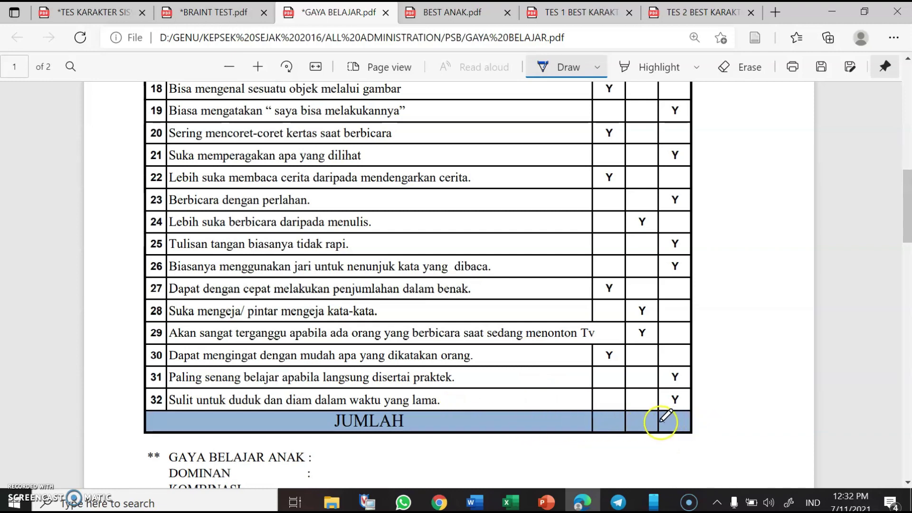
pyautogui.scroll(12, 647, 413)
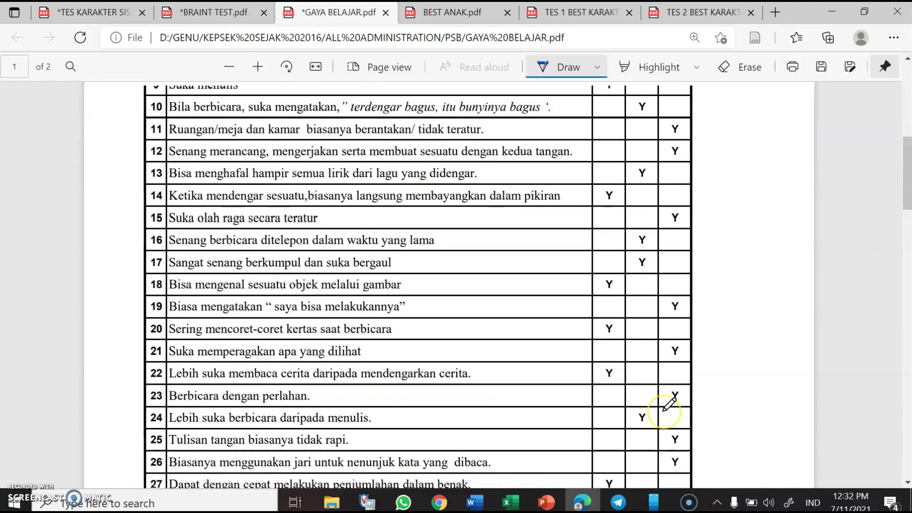
pyautogui.scroll(1, 665, 408)
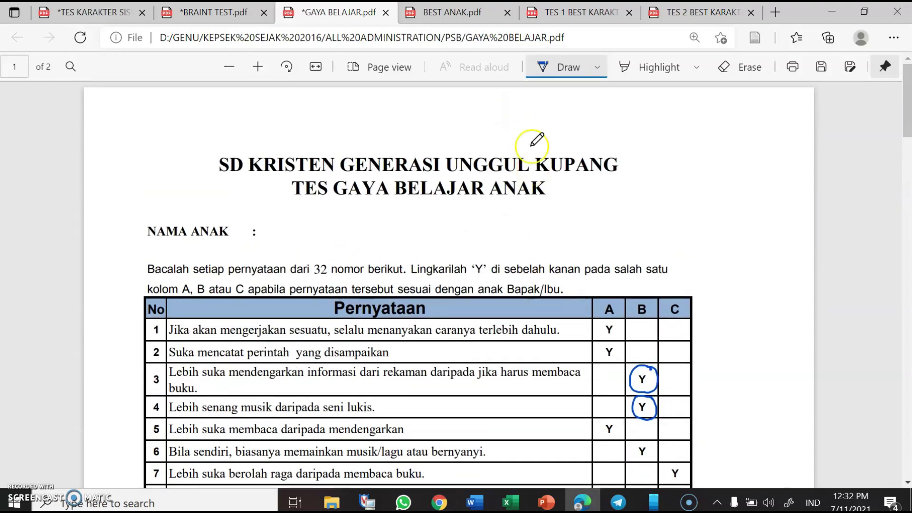
# Step: In BEST ANAK.pdf, draw check marks beside "C. PENURUT" in the first column and "B. SUKA MERAYU" in the second column
pyautogui.click(464, 14)
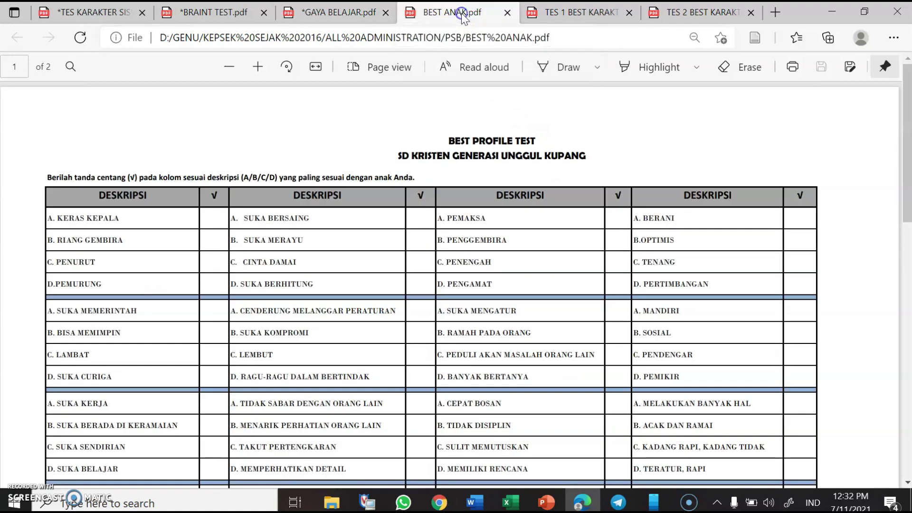
pyautogui.scroll(1, 591, 268)
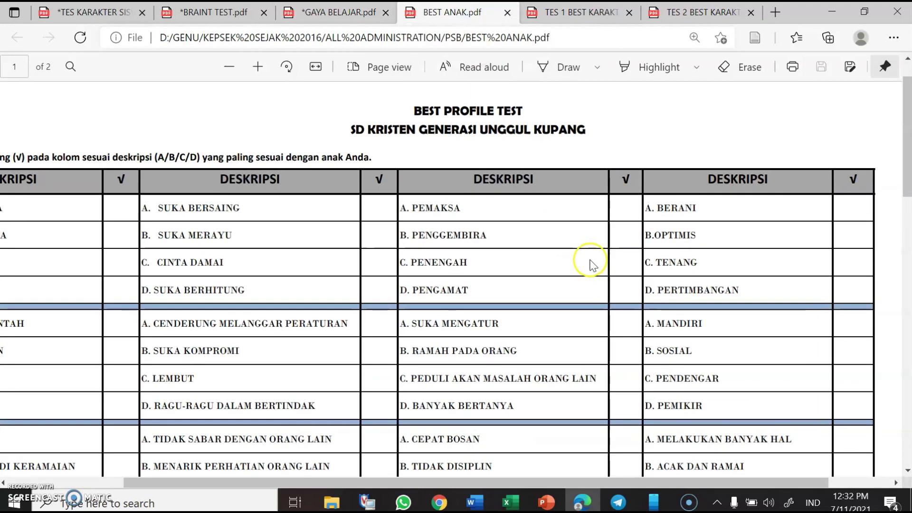
pyautogui.moveTo(679, 484); pyautogui.dragTo(561, 483)
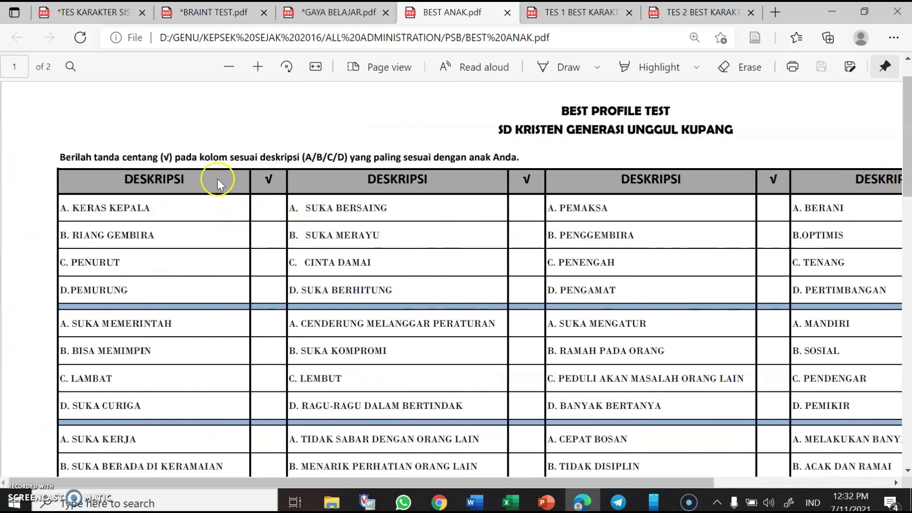
pyautogui.scroll(1, 152, 167)
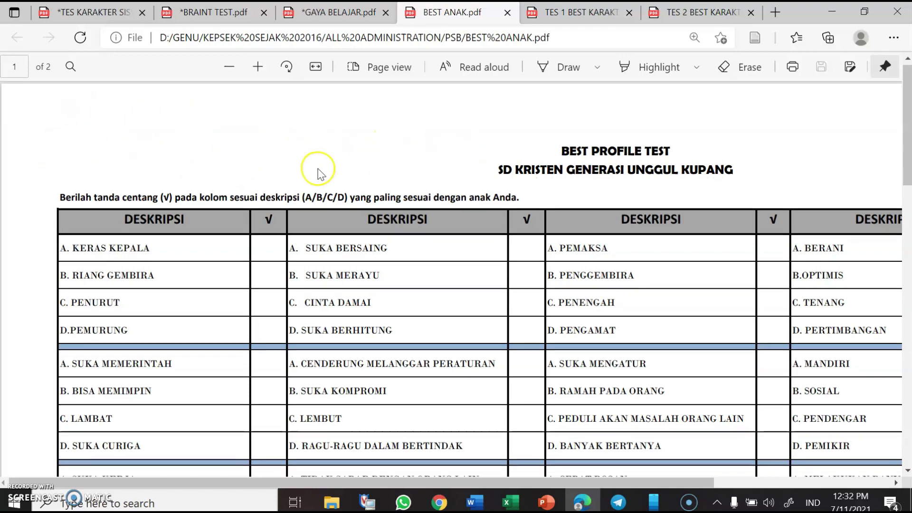
pyautogui.scroll(-5, 371, 303)
pyautogui.scroll(-9, 371, 304)
pyautogui.scroll(18, 49, 204)
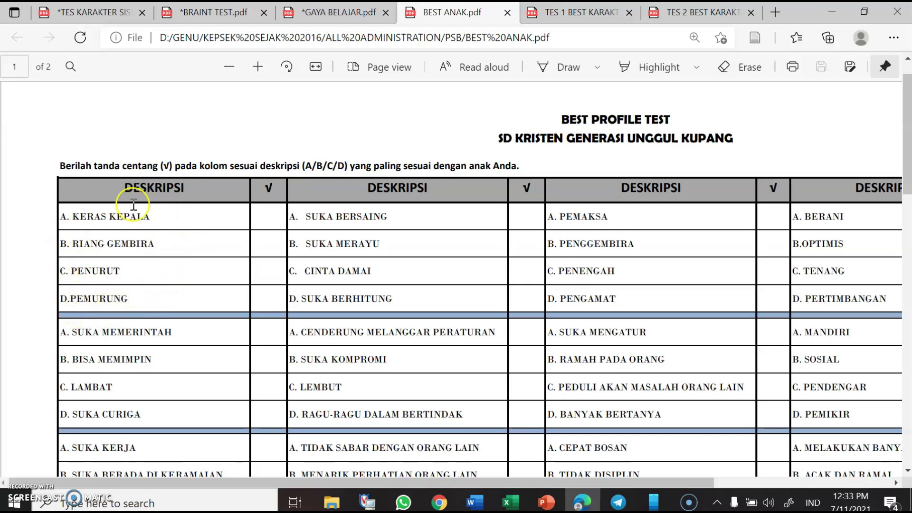
pyautogui.click(550, 67)
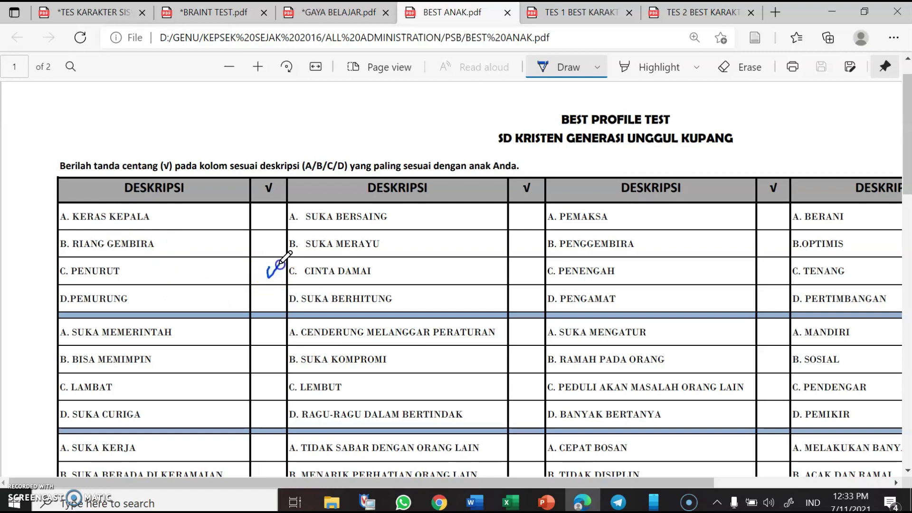
pyautogui.moveTo(280, 262); pyautogui.dragTo(281, 264)
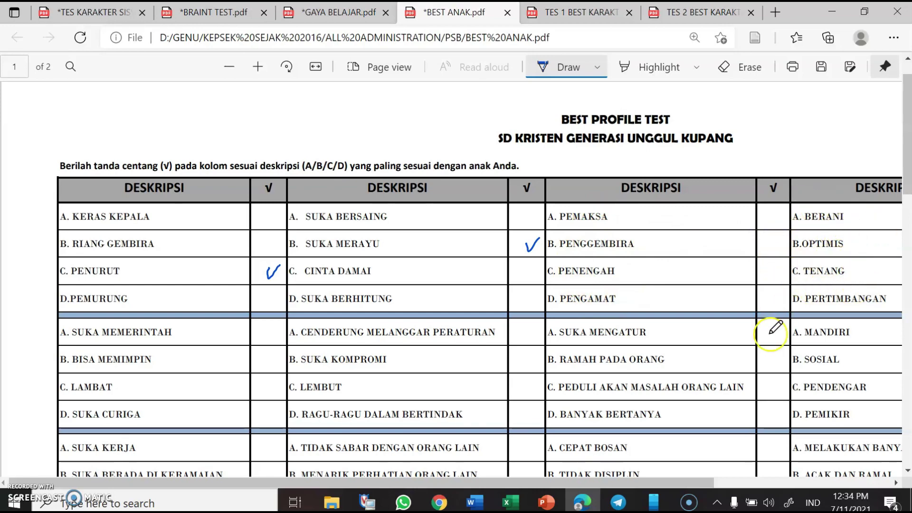
# Step: Review the remaining BEST profile description groups through page 2 and return to the start of the form
pyautogui.scroll(-4, 770, 333)
pyautogui.scroll(-3, 754, 372)
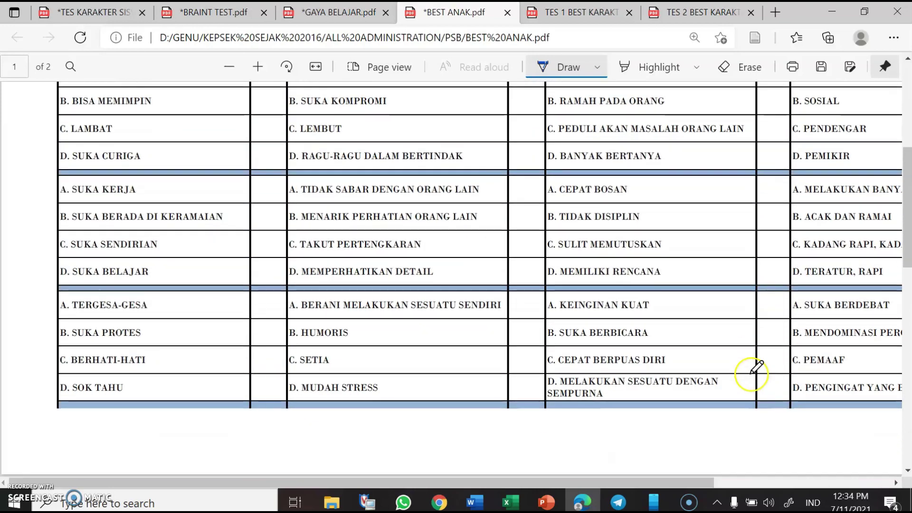
pyautogui.scroll(1, 753, 372)
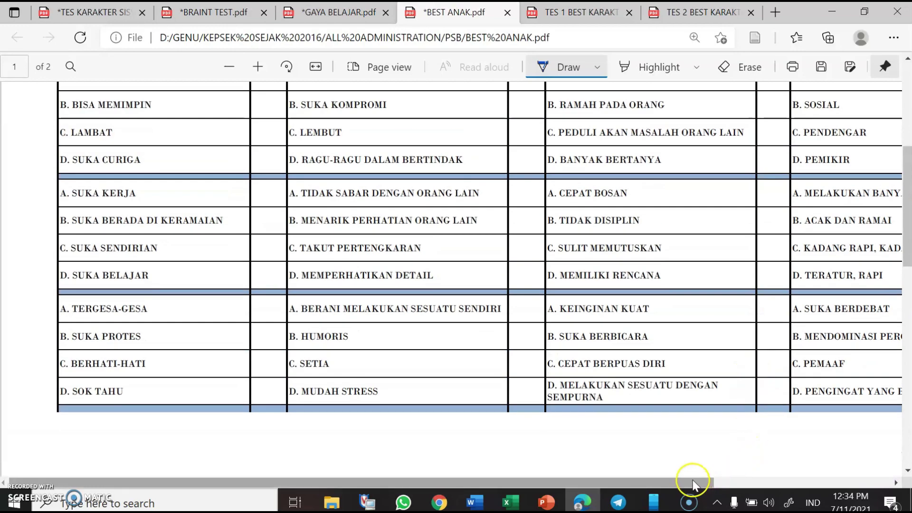
pyautogui.moveTo(693, 480)
pyautogui.mouseDown()
pyautogui.moveTo(798, 477)
pyautogui.moveTo(730, 475)
pyautogui.mouseUp()
pyautogui.scroll(-7, 468, 337)
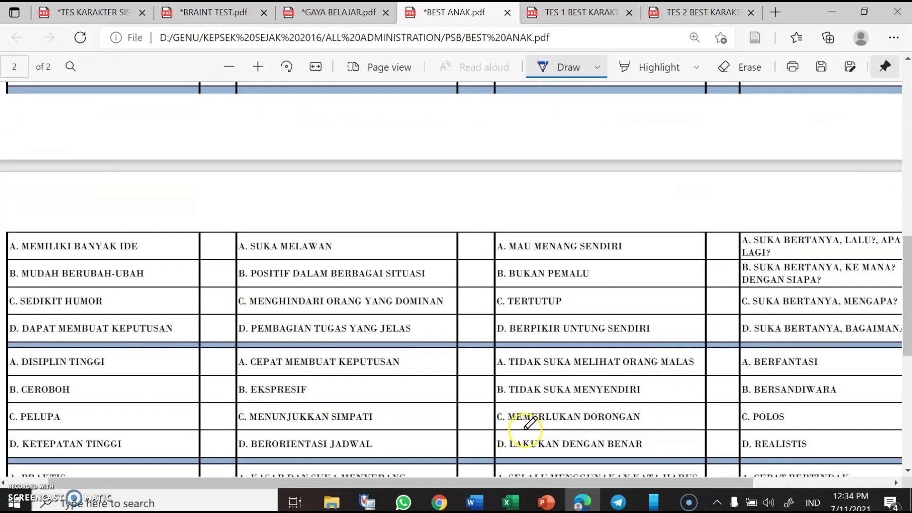
pyautogui.scroll(-2, 524, 422)
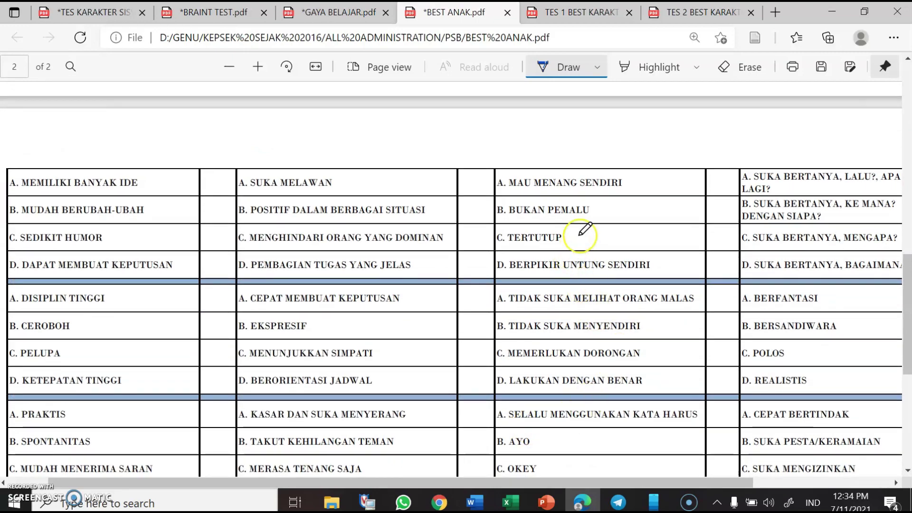
pyautogui.scroll(12, 581, 233)
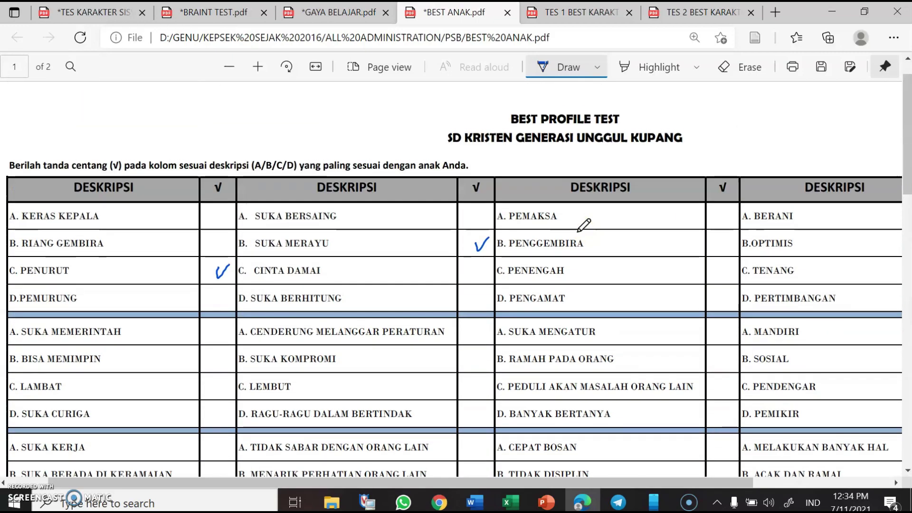
pyautogui.scroll(1, 584, 225)
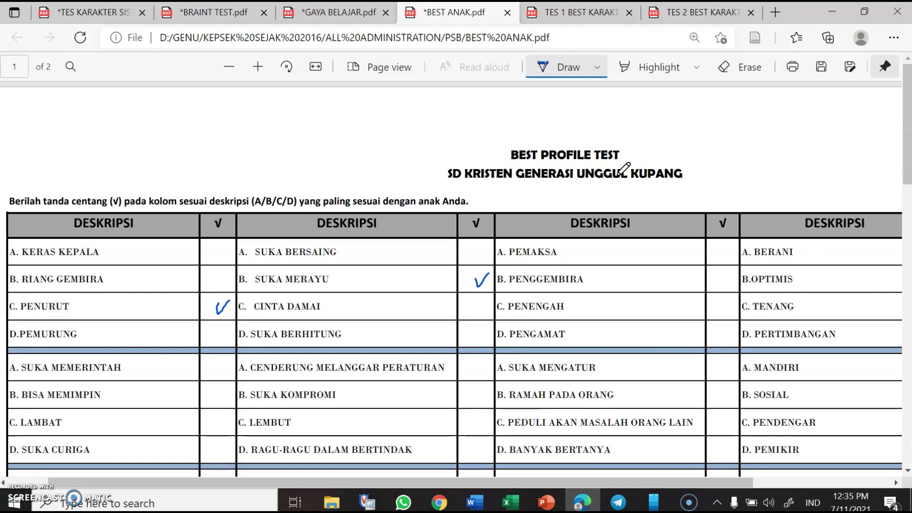
# Step: Switch to TES 1 BEST KARAKTER.pdf, enlarge the page and activate the drawing pen
pyautogui.hotkey('ctrl', 'Tab')
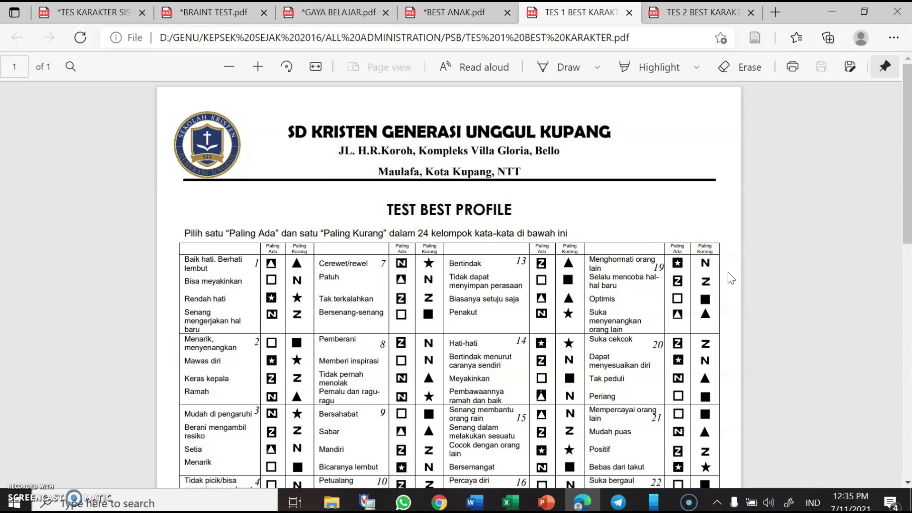
pyautogui.scroll(2, 657, 238)
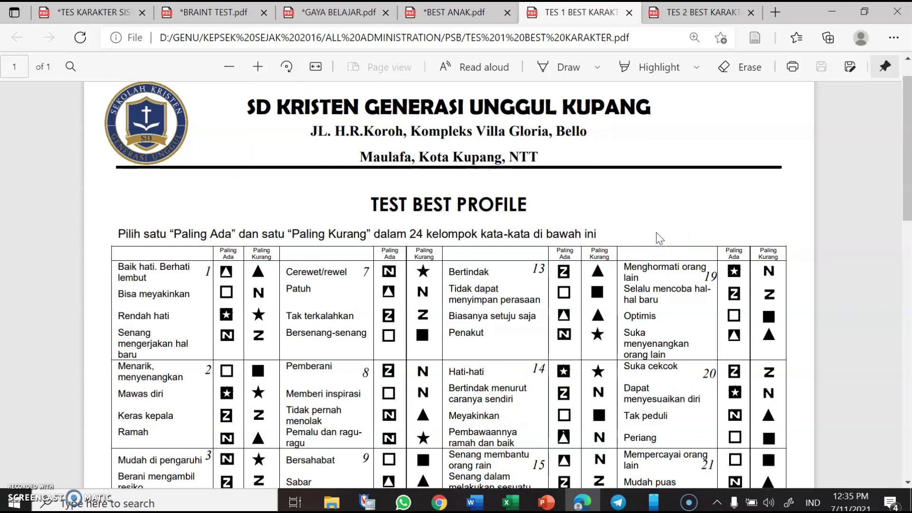
pyautogui.click(644, 225)
pyautogui.click(568, 67)
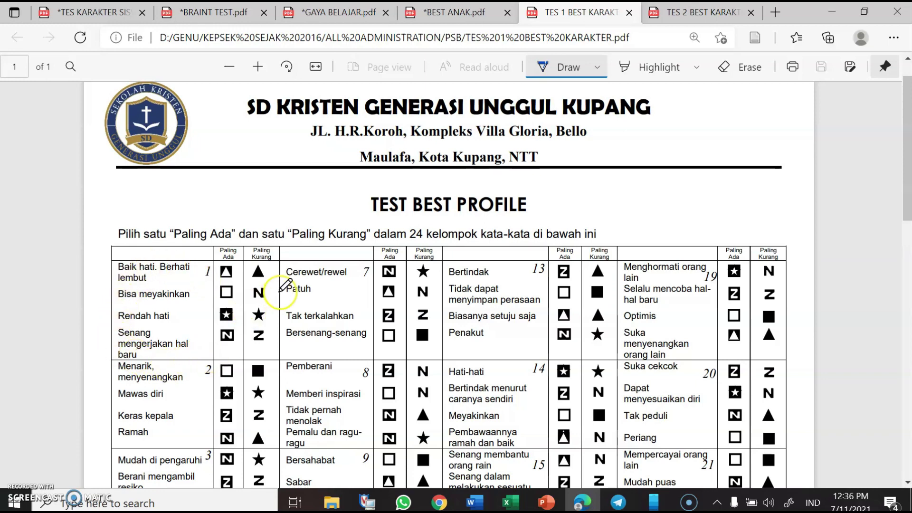
# Step: Outline word group 1 and circle the "Paling Ada" symbol of "Senang mengerjakan hal baru" and the "Paling Kurang" symbol of "Bisa meyakinkan"
pyautogui.keyDown('ctrl'); pyautogui.scroll(1, 279, 290); pyautogui.keyUp('ctrl')
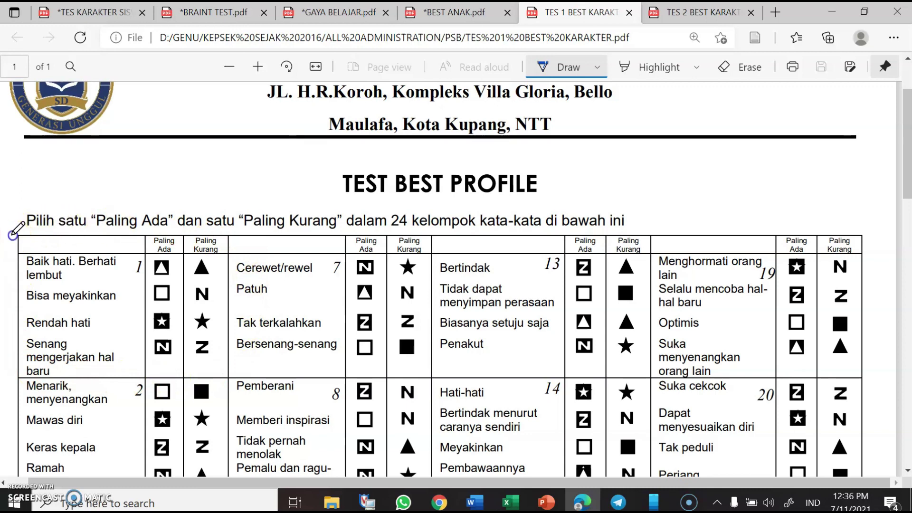
pyautogui.moveTo(11, 380); pyautogui.dragTo(209, 378)
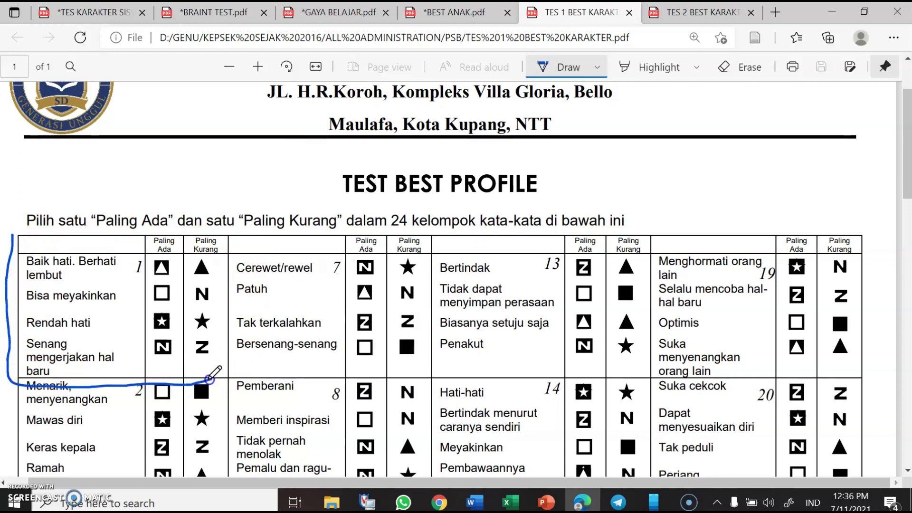
pyautogui.moveTo(241, 255)
pyautogui.mouseDown()
pyautogui.moveTo(72, 223)
pyautogui.moveTo(14, 236)
pyautogui.mouseUp()
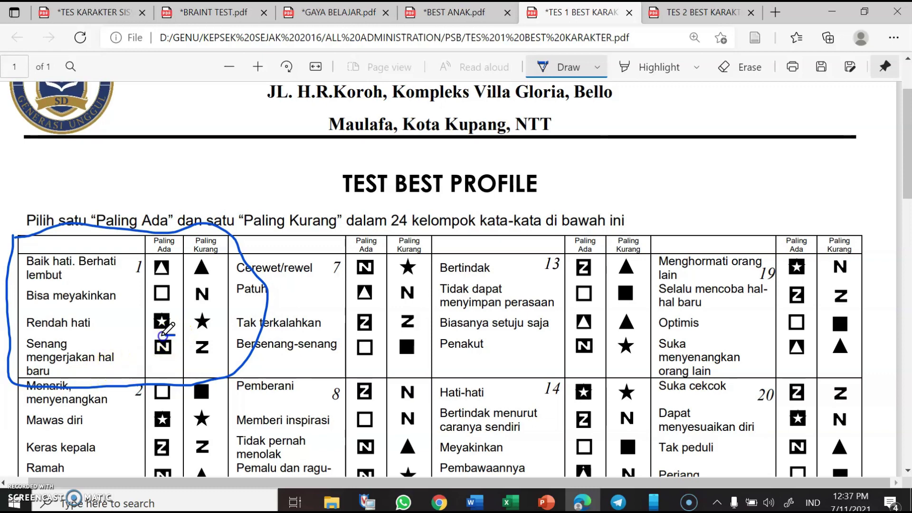
pyautogui.moveTo(150, 364); pyautogui.dragTo(172, 365)
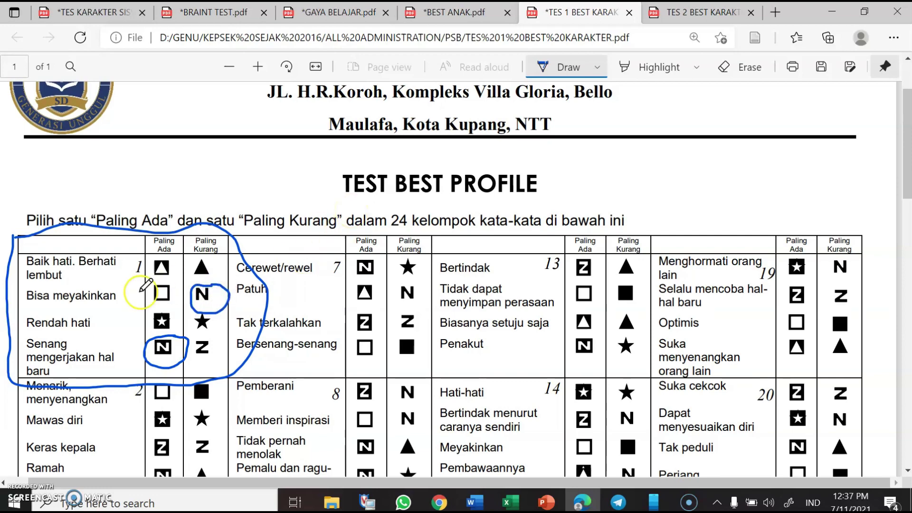
# Step: Outline word group 2 and circle the "Paling Ada" symbol of "Keras kepala" and the "Paling Kurang" symbol of "Mawas diri"
pyautogui.scroll(-1, 200, 285)
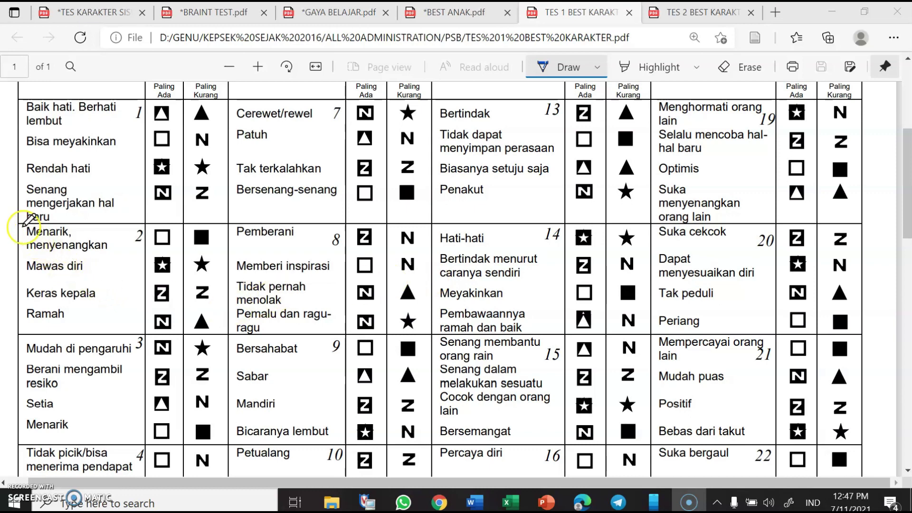
pyautogui.moveTo(17, 219); pyautogui.dragTo(19, 281)
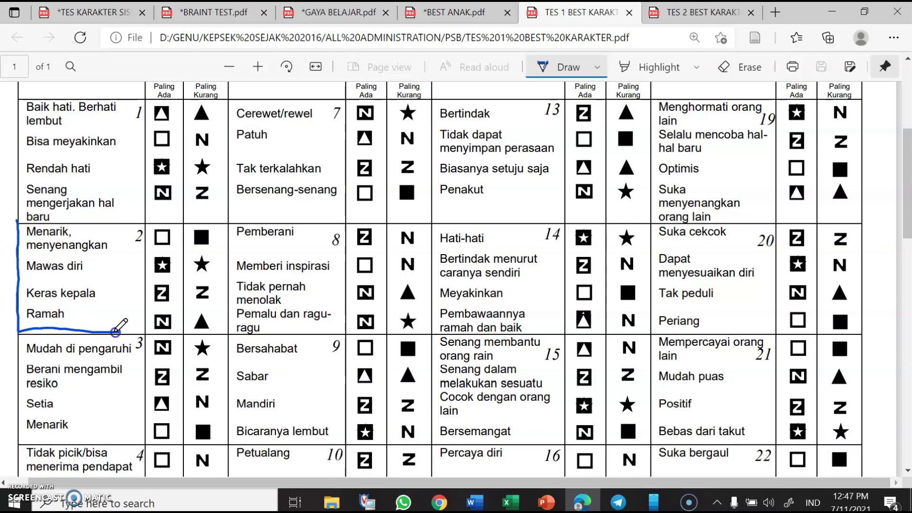
pyautogui.moveTo(208, 331); pyautogui.dragTo(223, 321)
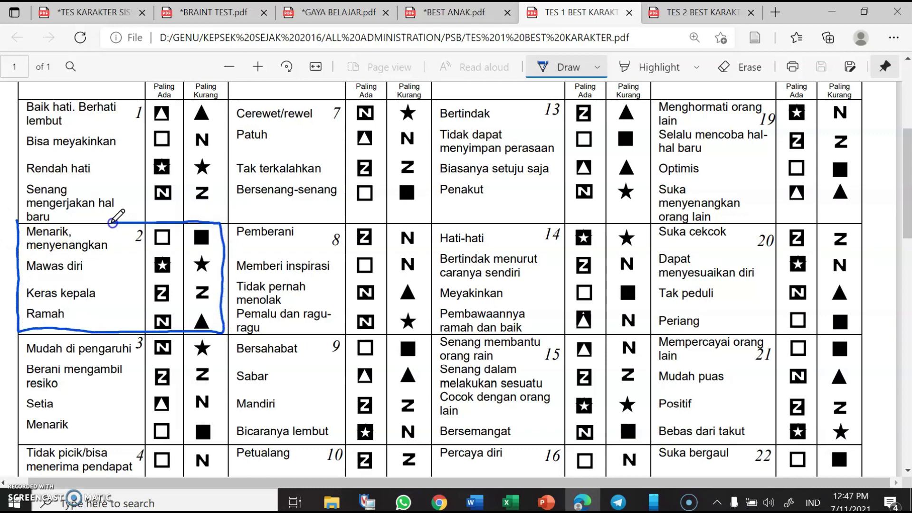
pyautogui.moveTo(19, 221); pyautogui.dragTo(19, 222)
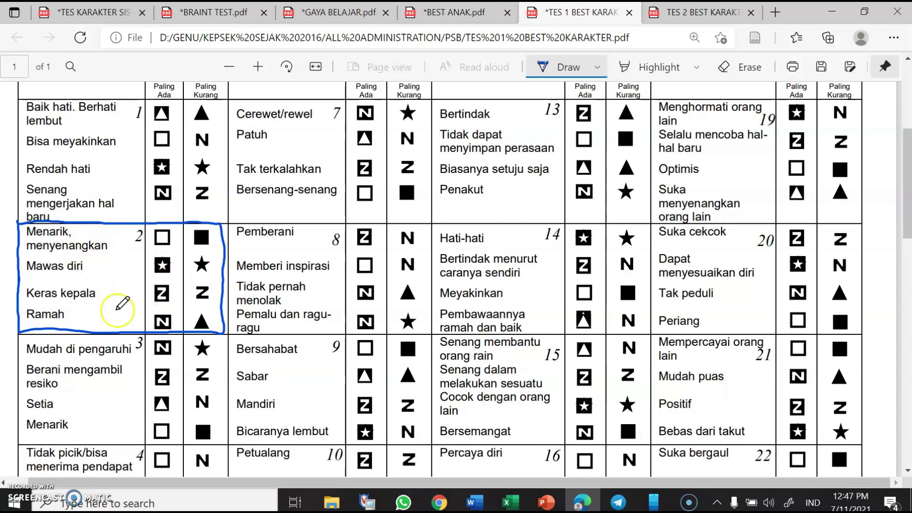
pyautogui.click(148, 285)
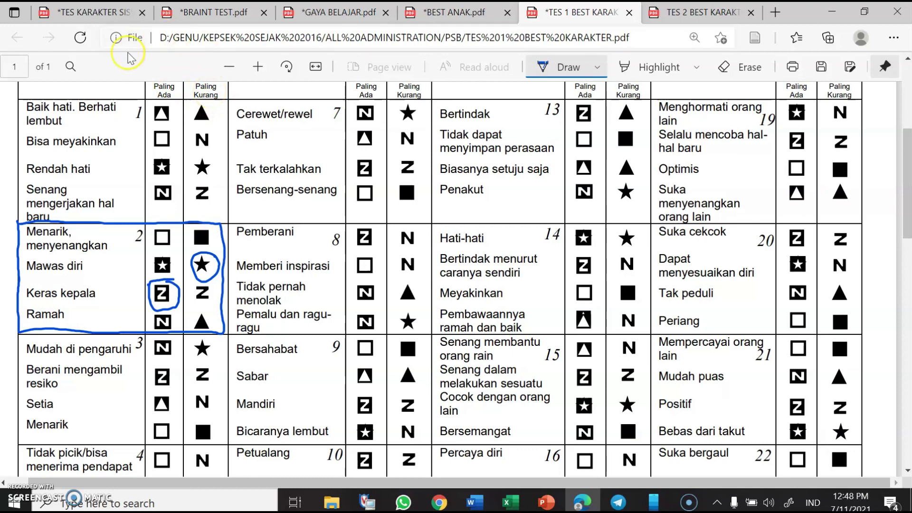
# Step: Review the word groups through number 24, the KOTAK JUMLAH table and the Nama to Tanggal Isi fields, comparing them with marked group 2
pyautogui.scroll(-3, 525, 300)
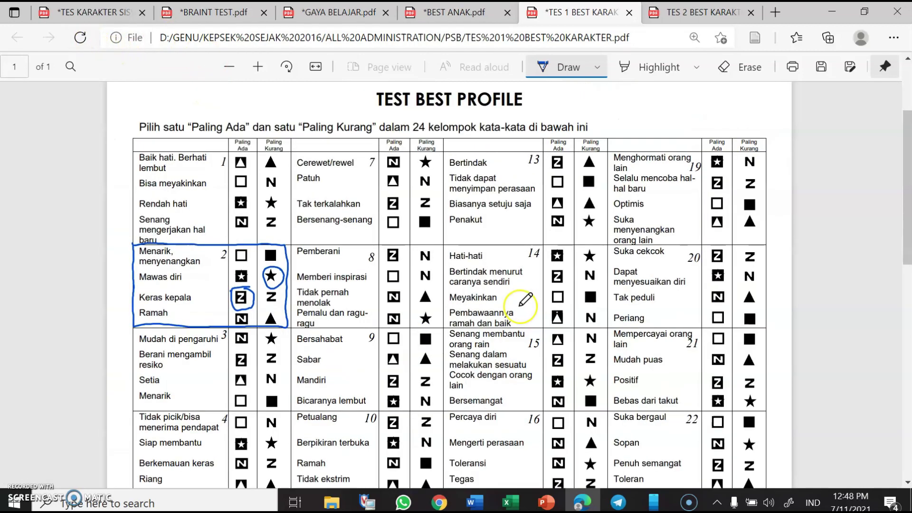
pyautogui.scroll(2, 546, 268)
pyautogui.scroll(-7, 540, 260)
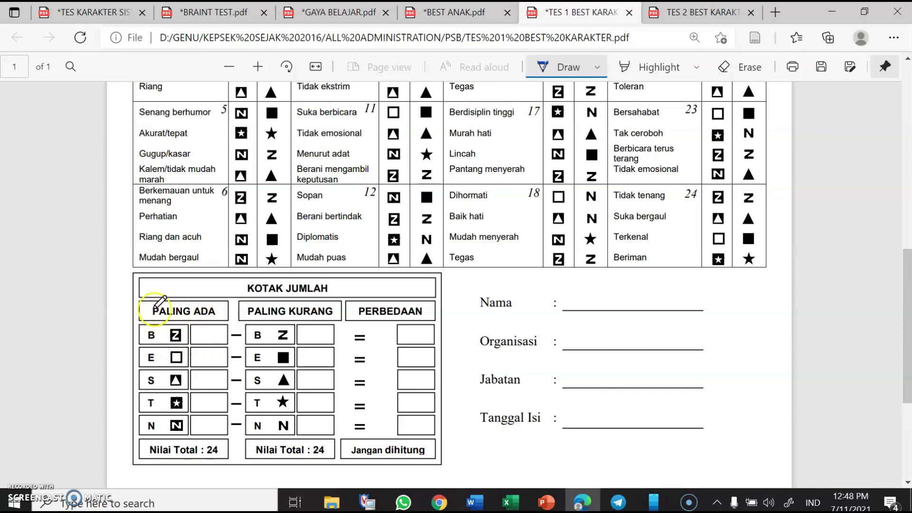
pyautogui.scroll(8, 214, 308)
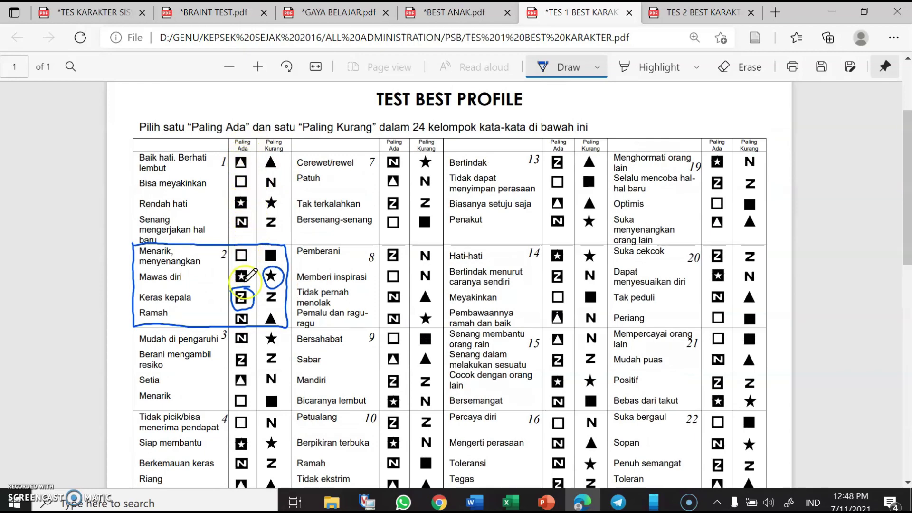
pyautogui.scroll(-3, 240, 348)
pyautogui.scroll(-5, 242, 341)
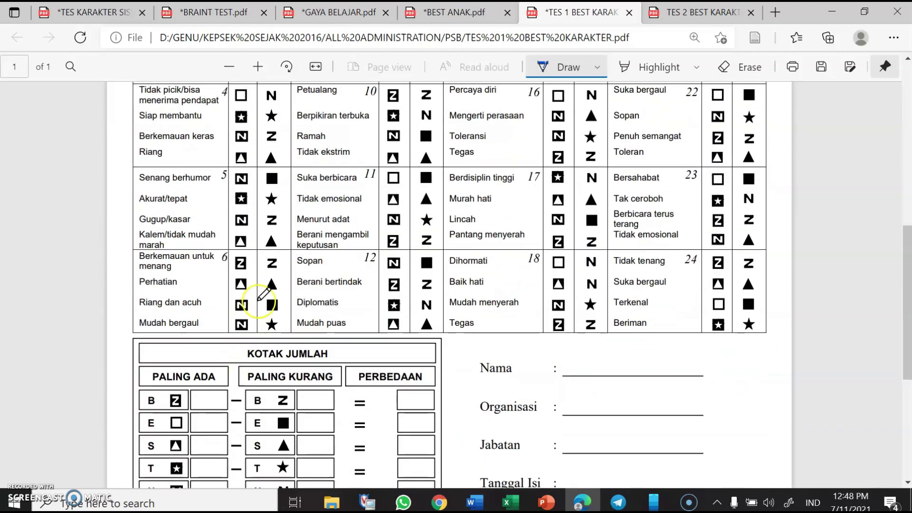
pyautogui.scroll(6, 398, 261)
pyautogui.scroll(3, 395, 161)
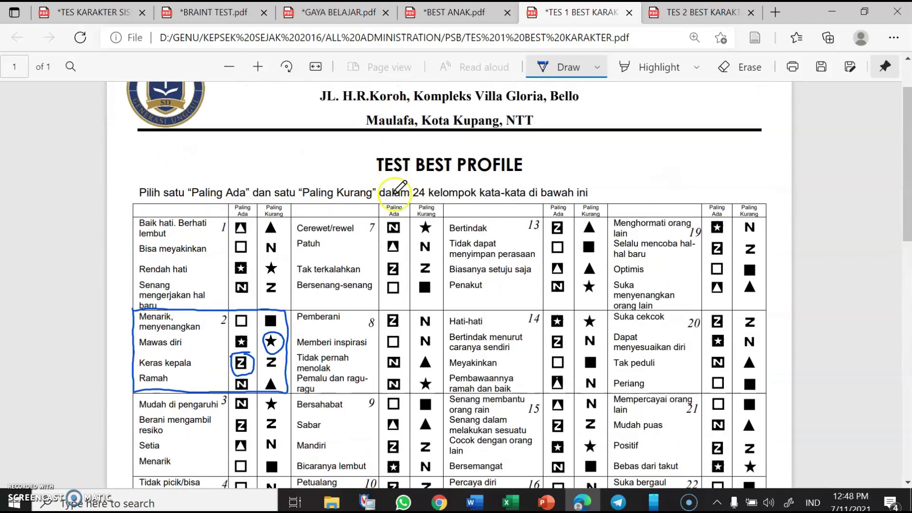
pyautogui.scroll(-3, 395, 280)
pyautogui.scroll(-5, 390, 299)
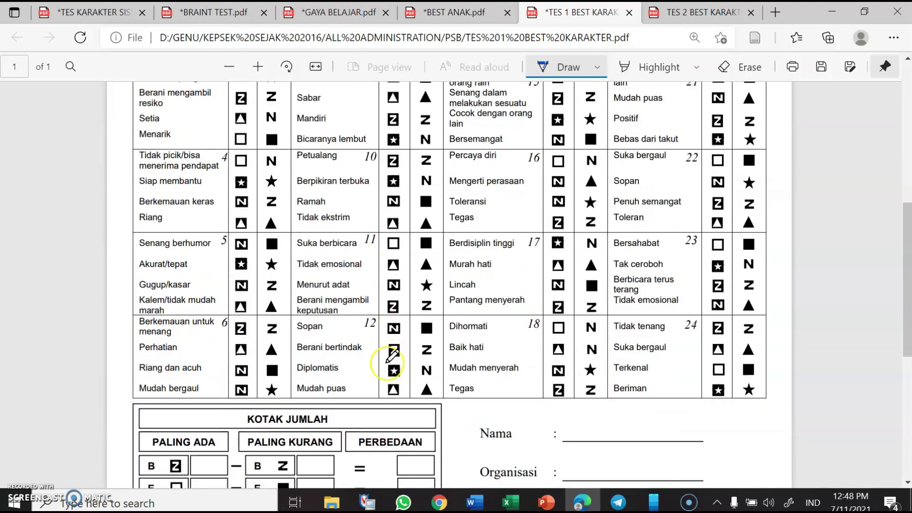
pyautogui.scroll(5, 555, 294)
pyautogui.scroll(3, 582, 146)
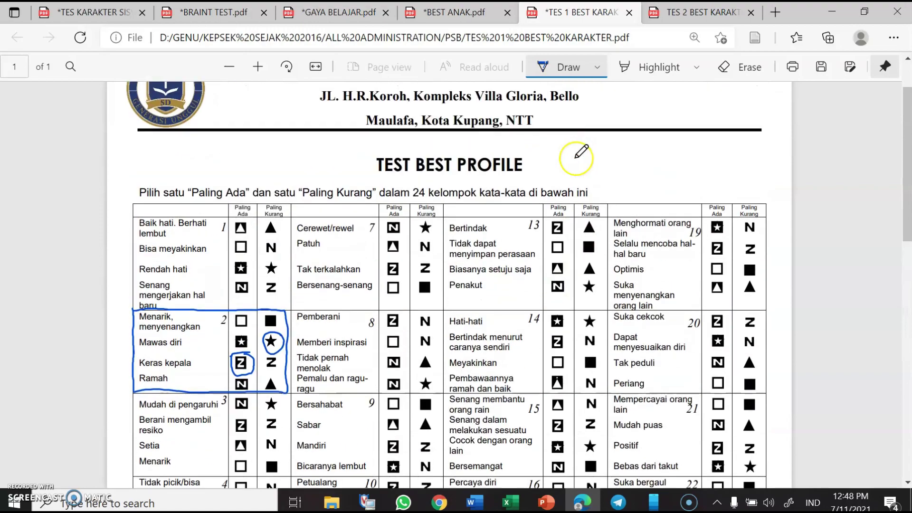
pyautogui.scroll(-4, 575, 344)
pyautogui.scroll(-3, 573, 347)
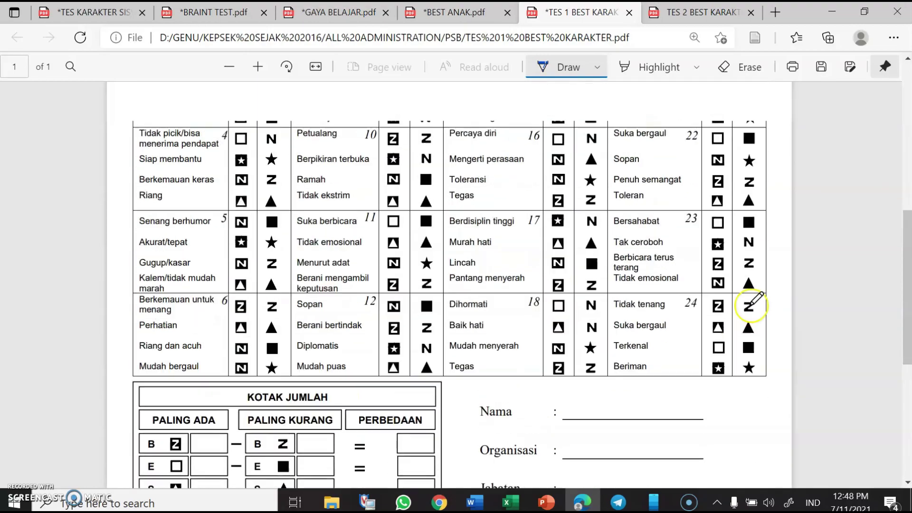
pyautogui.scroll(6, 753, 299)
pyautogui.scroll(-10, 717, 249)
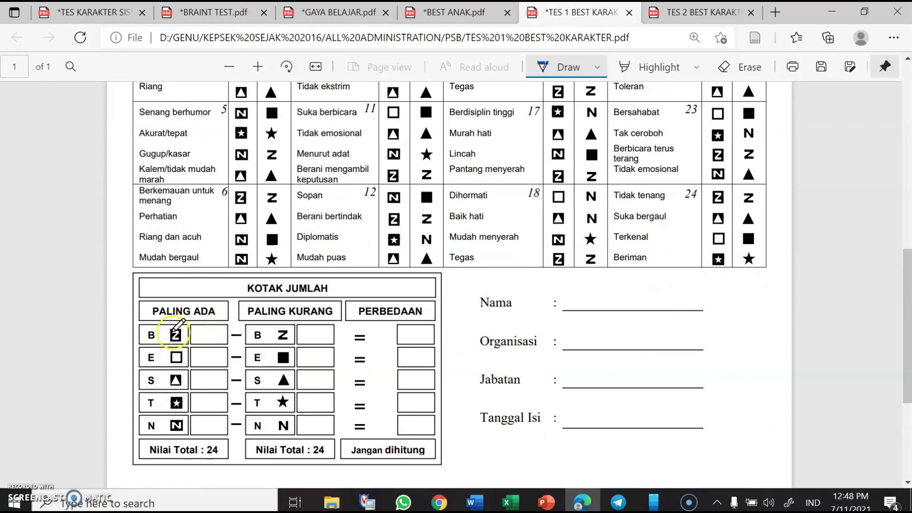
pyautogui.scroll(10, 181, 337)
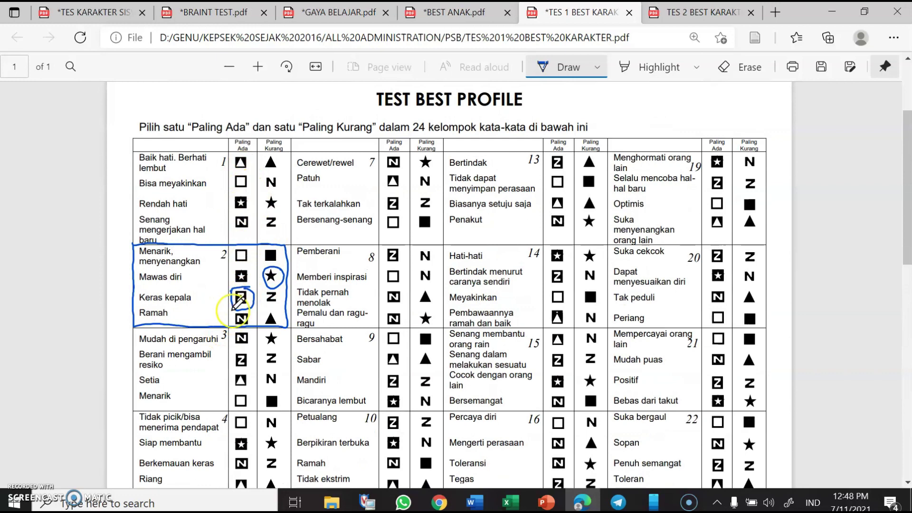
# Step: Go through the "Paling Ada" symbols of all 24 word groups and write 5 for B under PALING ADA in the KOTAK JUMLAH table
pyautogui.scroll(-3, 241, 297)
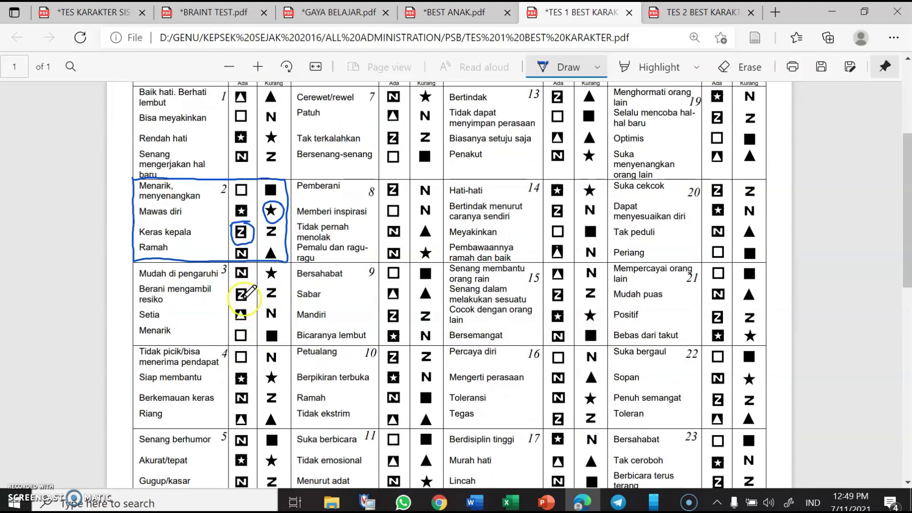
pyautogui.scroll(-6, 240, 327)
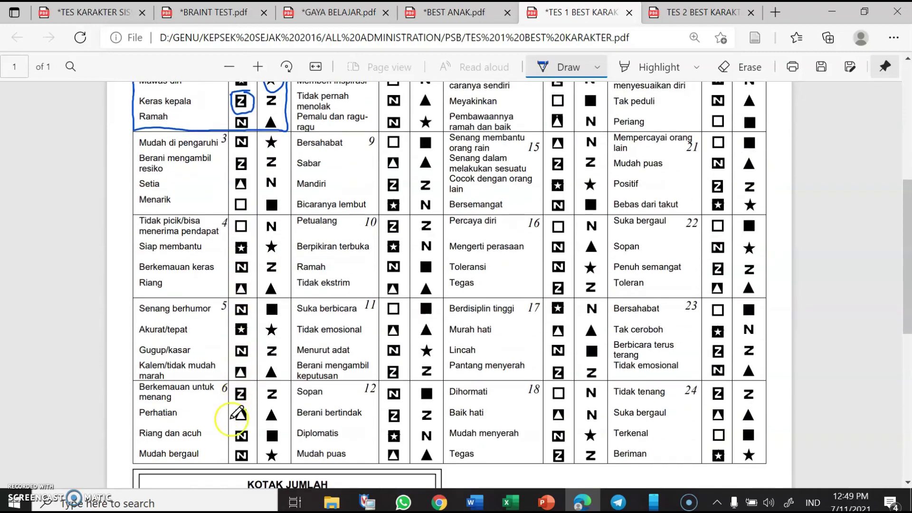
pyautogui.scroll(3, 418, 316)
pyautogui.scroll(-6, 717, 346)
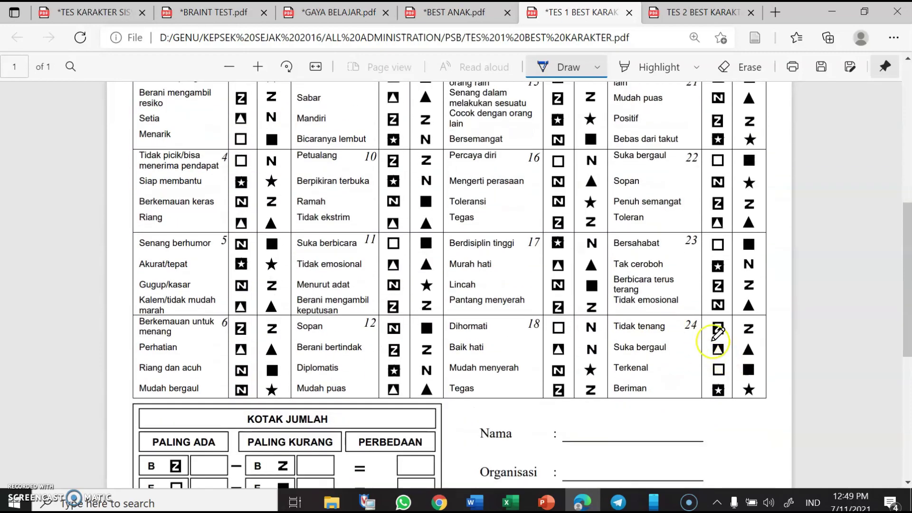
pyautogui.scroll(9, 741, 240)
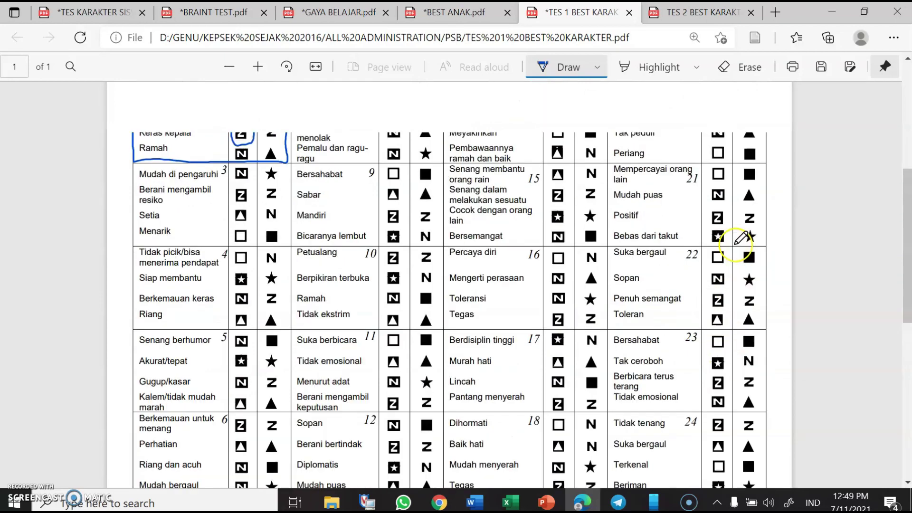
pyautogui.scroll(-12, 279, 434)
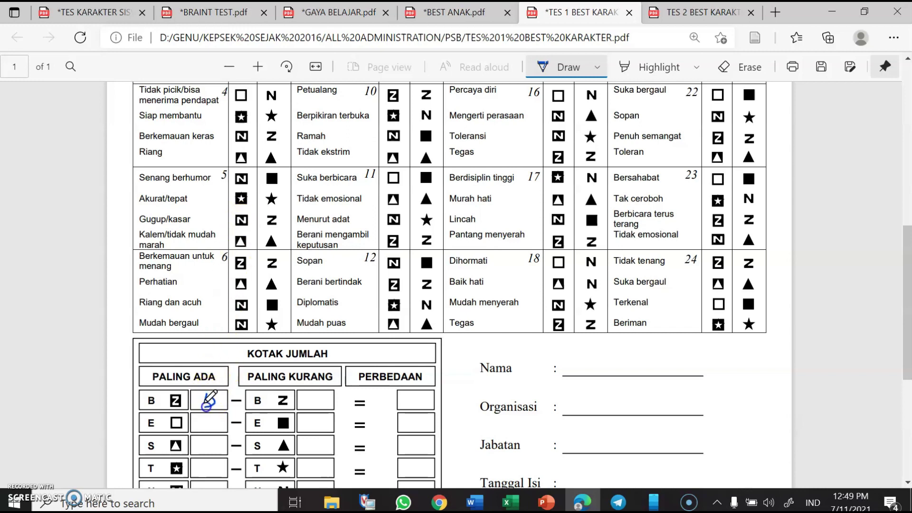
pyautogui.click(222, 342)
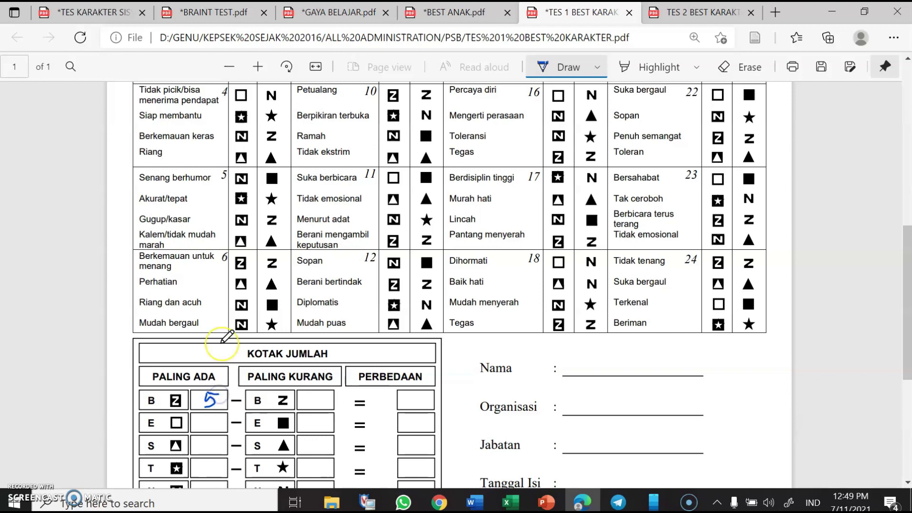
# Step: Write 2, 3, 7 and 7 for E, S, T and N under PALING ADA and circle that column's total of 24
pyautogui.scroll(1, 276, 337)
pyautogui.scroll(-4, 190, 238)
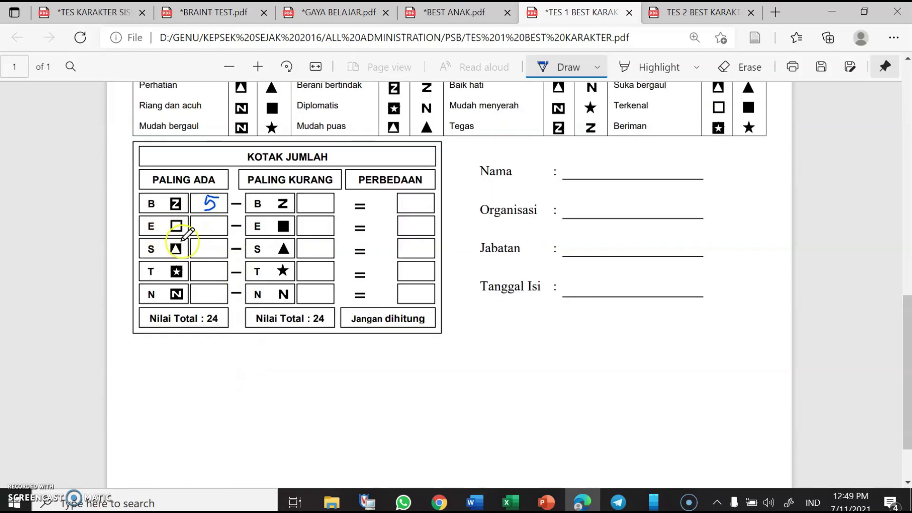
pyautogui.scroll(3, 244, 276)
pyautogui.scroll(7, 247, 254)
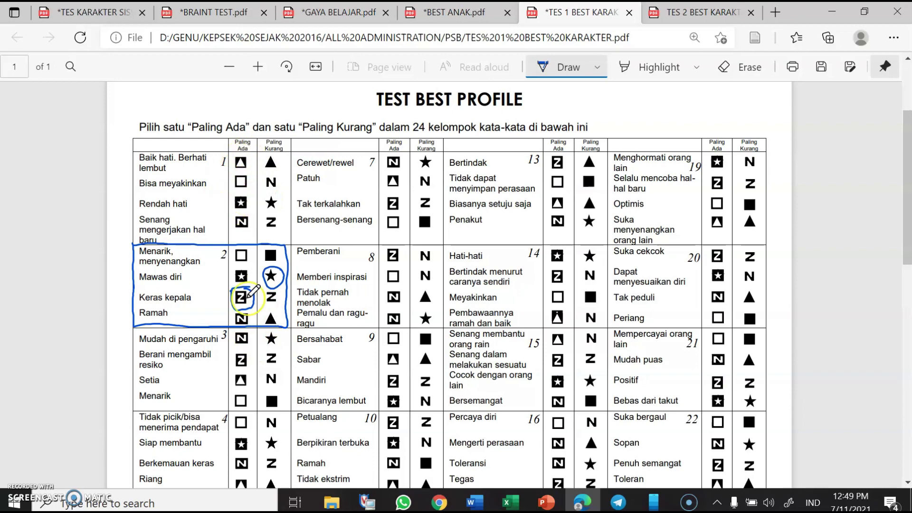
pyautogui.scroll(-3, 260, 285)
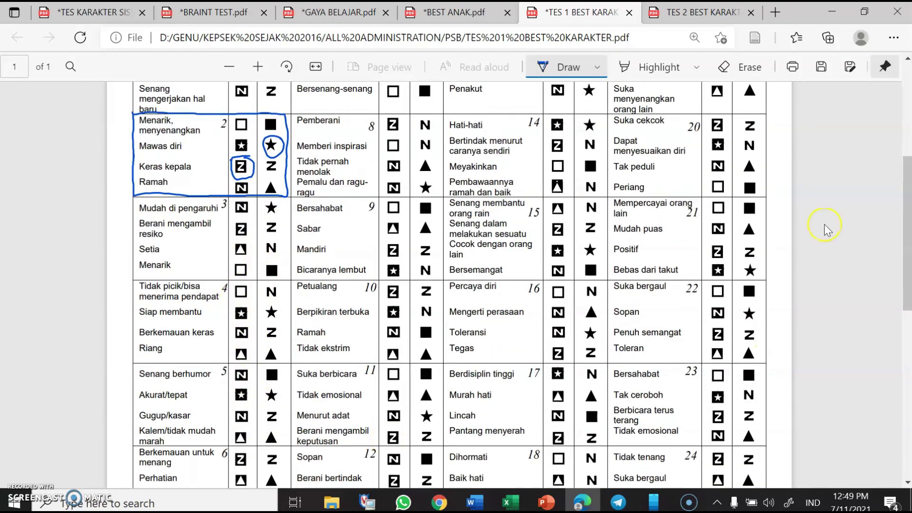
pyautogui.scroll(-4, 679, 375)
pyautogui.scroll(-2, 677, 358)
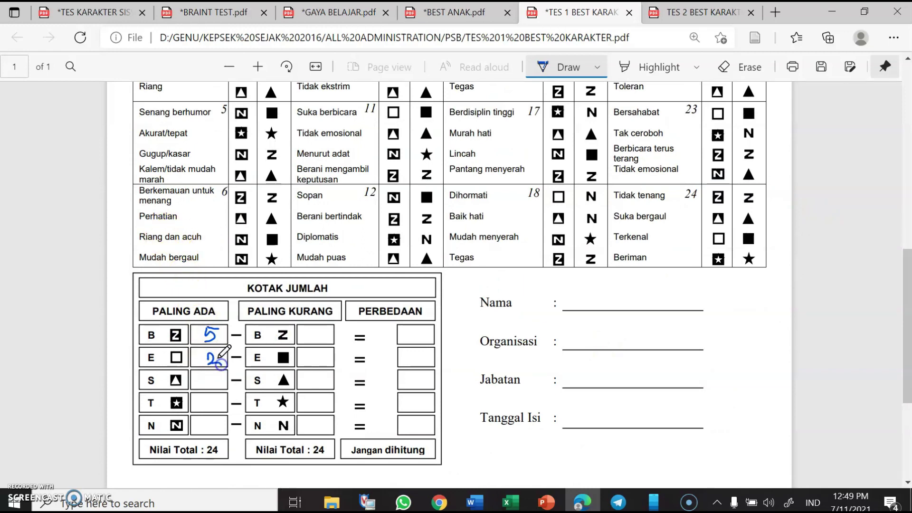
pyautogui.moveTo(220, 364); pyautogui.dragTo(223, 364)
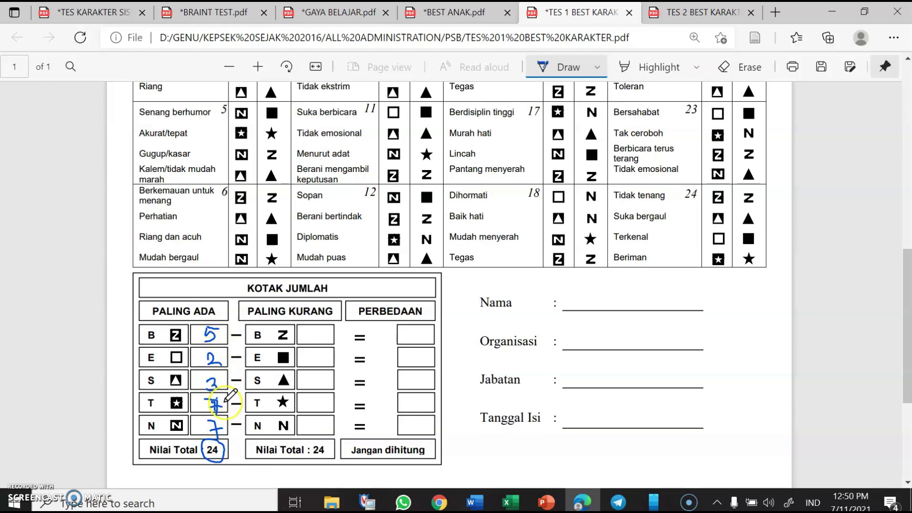
pyautogui.moveTo(216, 417); pyautogui.dragTo(214, 442)
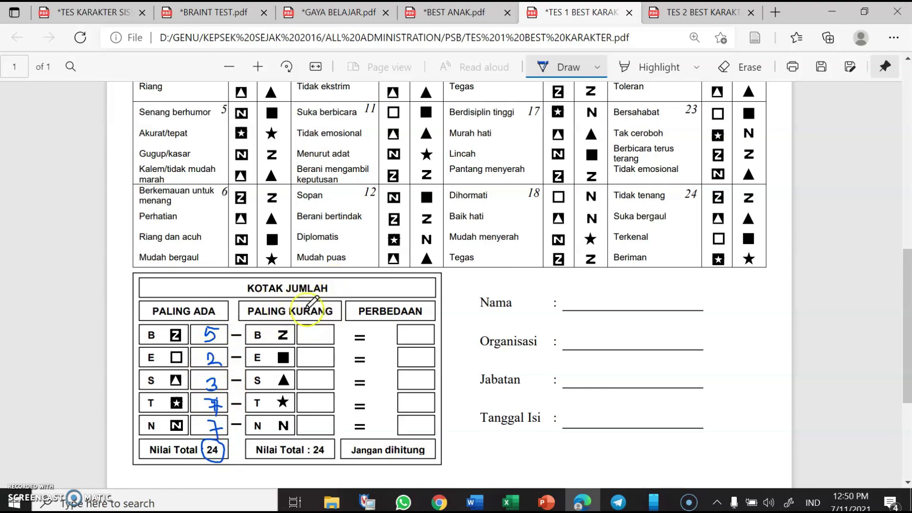
# Step: Write 3 for B and 6 for S under PALING KURANG, circle its total of 24, and enter differences 2 and -3 under PERBEDAAN
pyautogui.scroll(10, 312, 302)
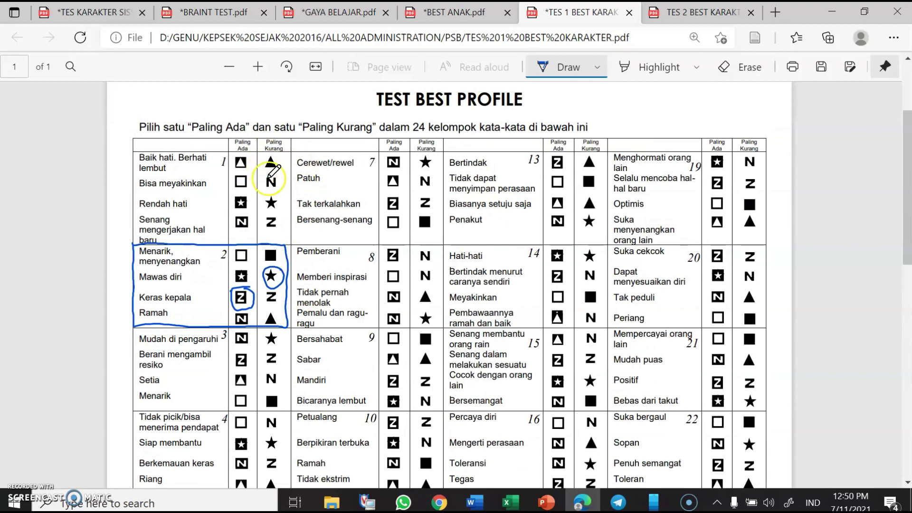
pyautogui.scroll(-7, 257, 434)
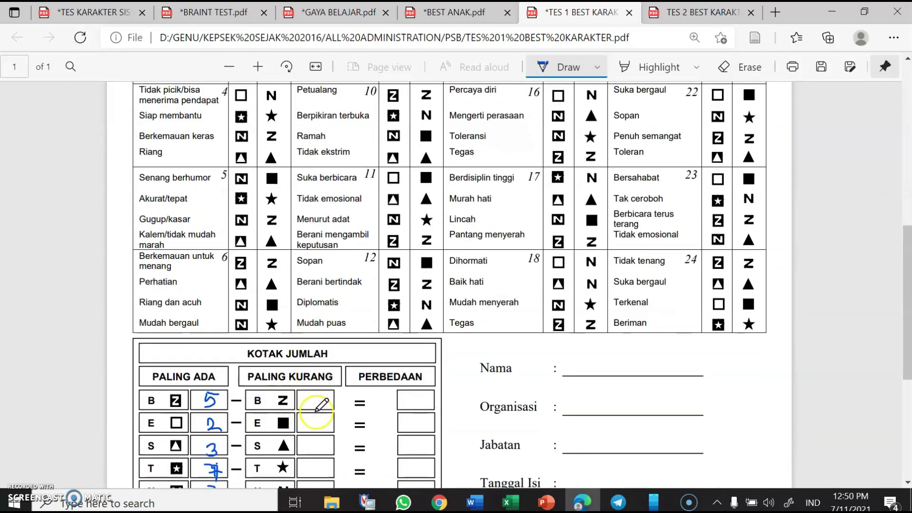
pyautogui.scroll(-3, 317, 447)
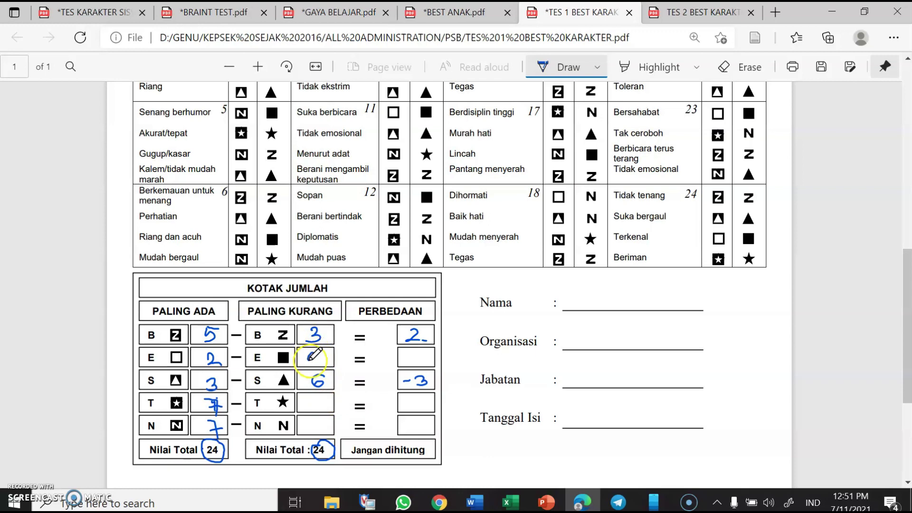
# Step: Write 9, 2 and 1 for E, T and N under PALING KURANG, with differences -7, 5 and 6 under PERBEDAAN
pyautogui.moveTo(315, 355); pyautogui.dragTo(312, 371)
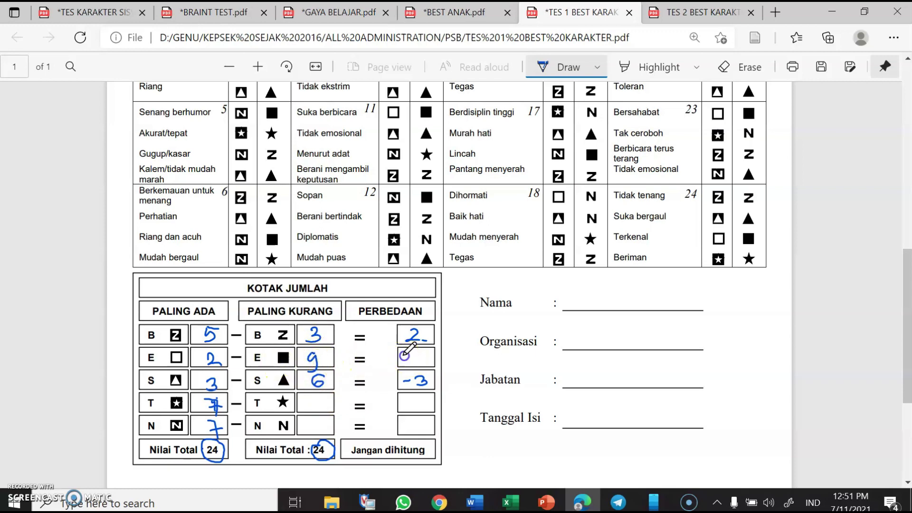
pyautogui.moveTo(426, 366); pyautogui.dragTo(425, 368)
pyautogui.moveTo(415, 360); pyautogui.dragTo(436, 360)
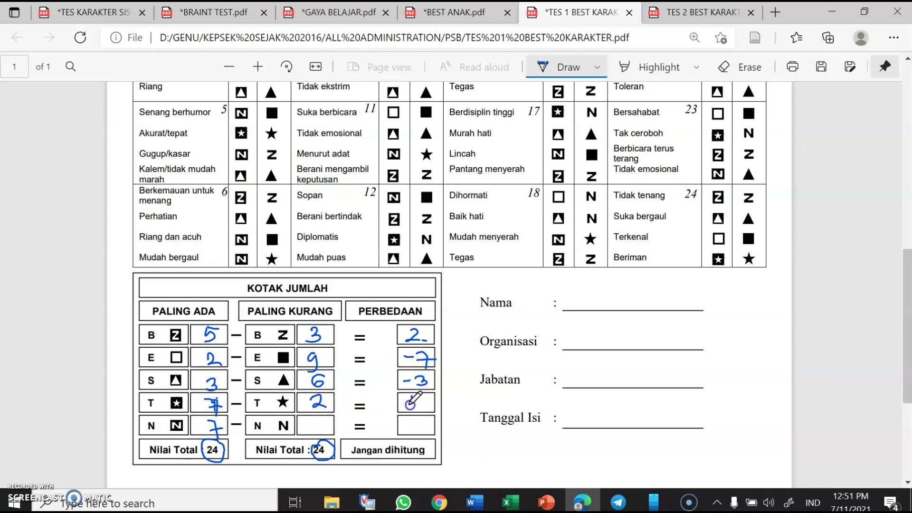
pyautogui.moveTo(424, 396); pyautogui.dragTo(414, 396)
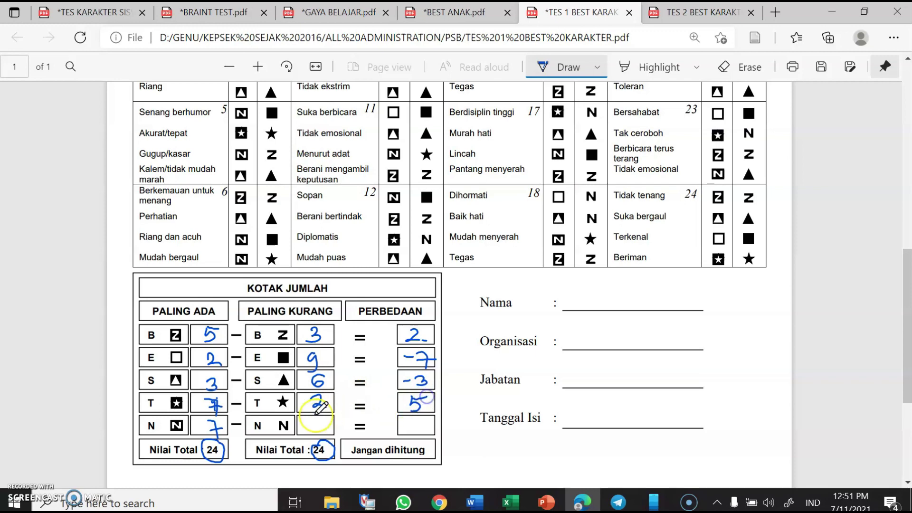
pyautogui.moveTo(315, 419); pyautogui.dragTo(315, 433)
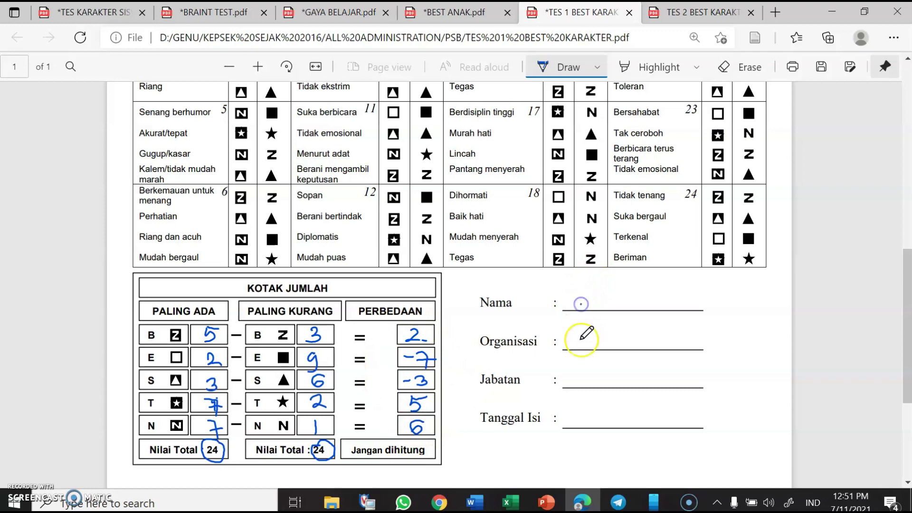
# Step: Mark the Organisasi and Jabatan lines with pen dots and tick the Nama and Tanggal Isi lines beside the KOTAK JUMLAH table
pyautogui.click(582, 341)
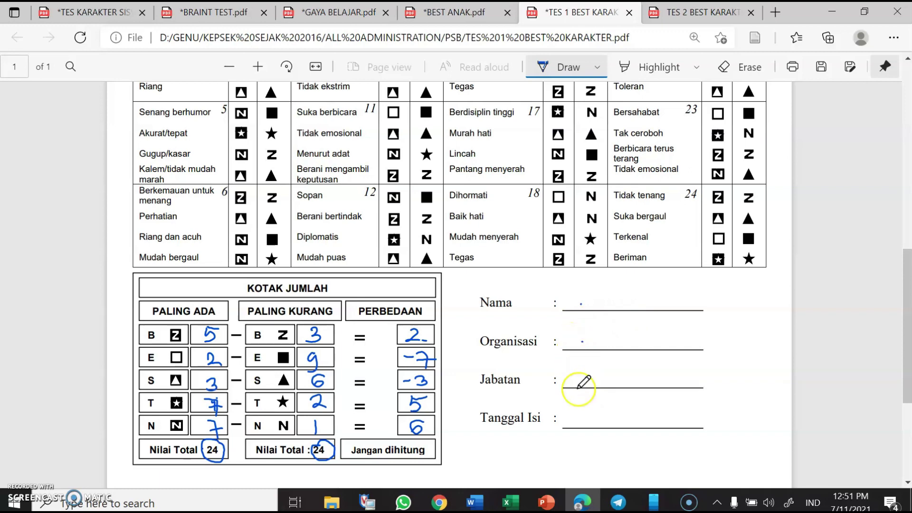
pyautogui.moveTo(598, 403); pyautogui.dragTo(603, 402)
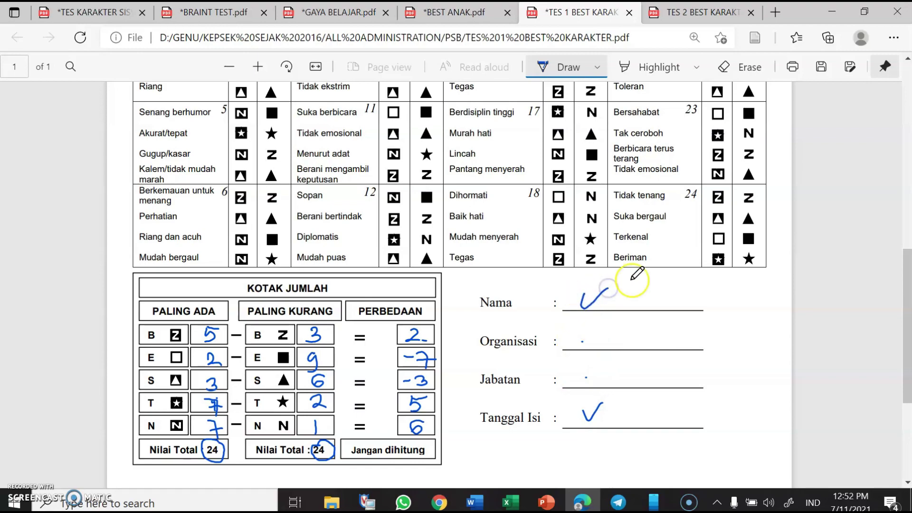
pyautogui.scroll(-3, 632, 281)
pyautogui.scroll(5, 611, 332)
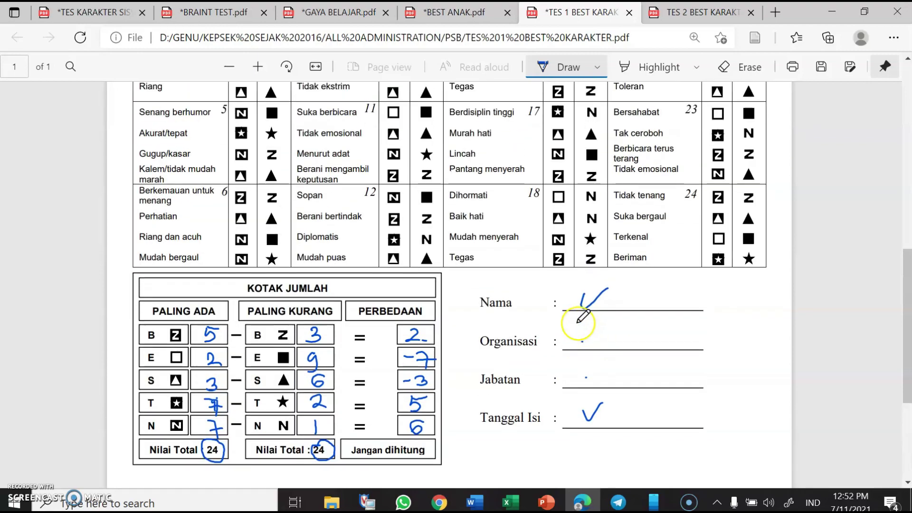
pyautogui.scroll(2, 613, 297)
# Step: Switch to TES 2 BEST KARAKTER.pdf, look over its three graphs, and tick the Nama field with the drawing pen
pyautogui.click(703, 12)
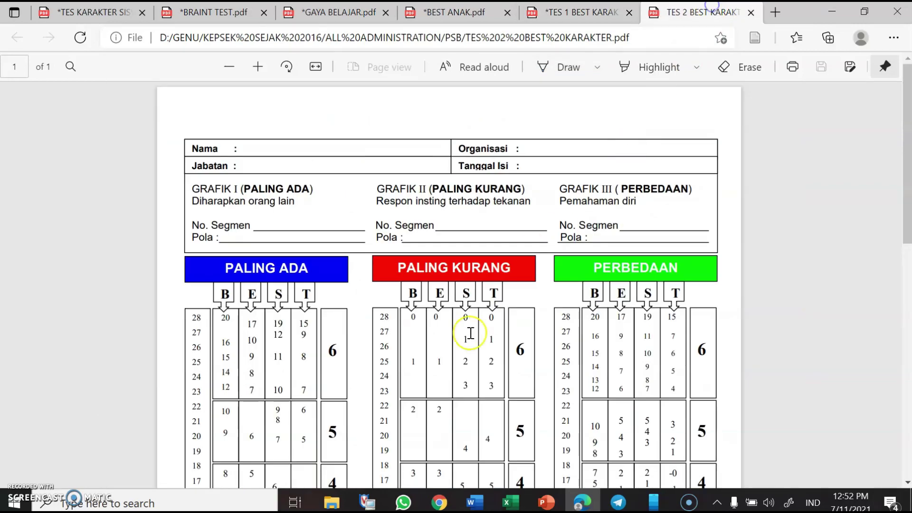
pyautogui.scroll(-3, 285, 285)
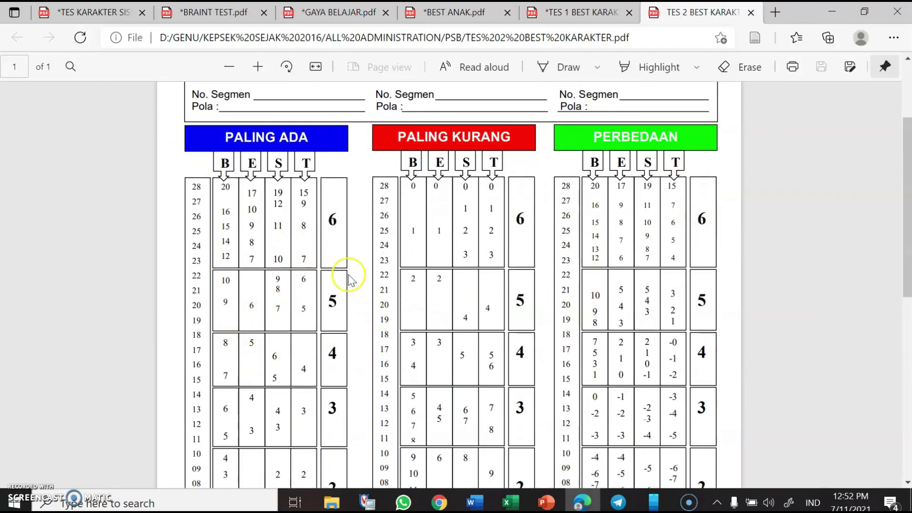
pyautogui.scroll(2, 346, 274)
pyautogui.scroll(2, 240, 248)
pyautogui.scroll(-2, 289, 331)
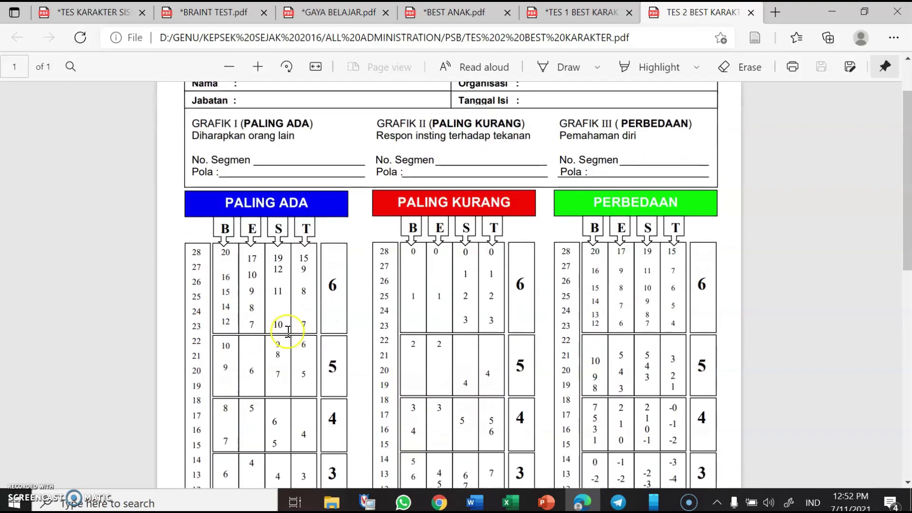
pyautogui.scroll(-3, 348, 351)
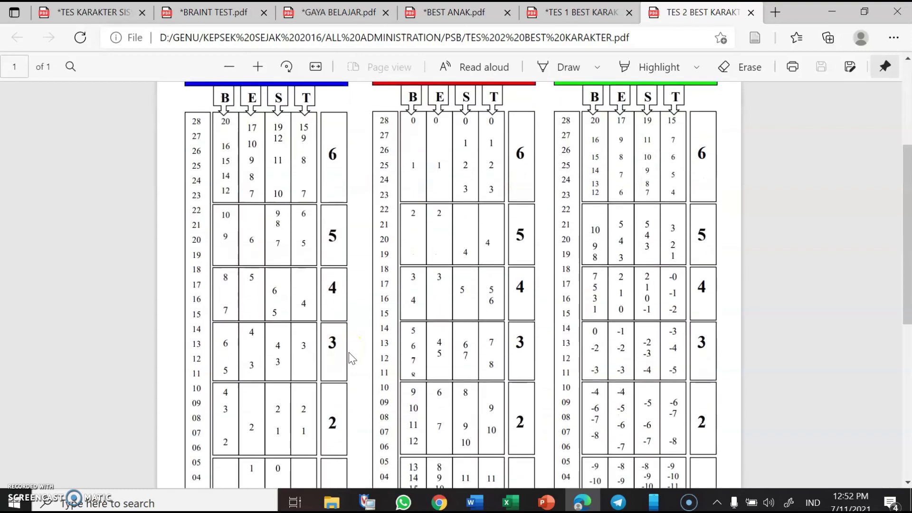
pyautogui.scroll(4, 344, 344)
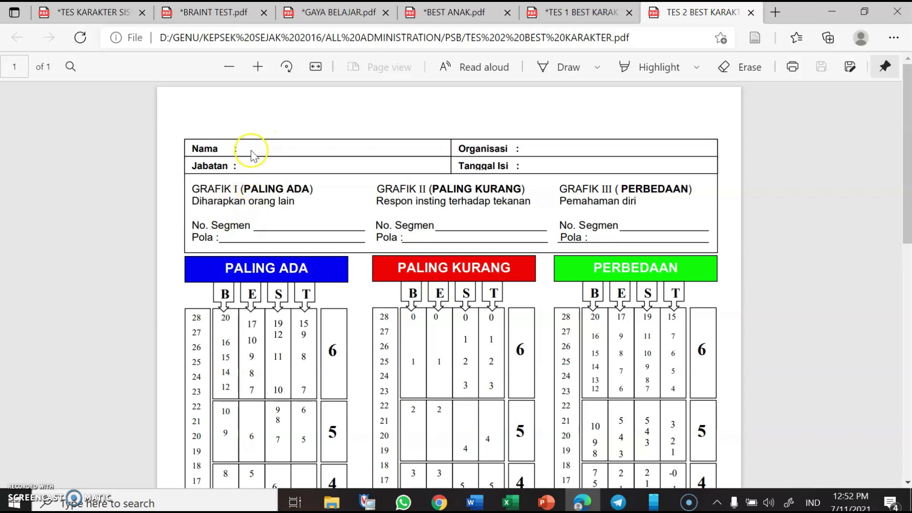
pyautogui.moveTo(250, 151); pyautogui.dragTo(273, 143)
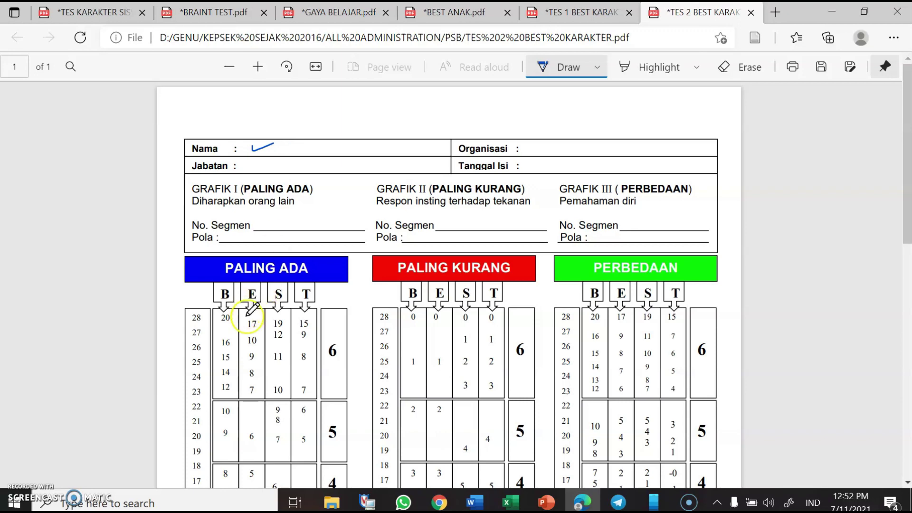
# Step: Examine the B, E, S and T score columns of the PALING ADA graph, segments 6 to 1, down to the Tanda tangan box
pyautogui.scroll(-3, 279, 322)
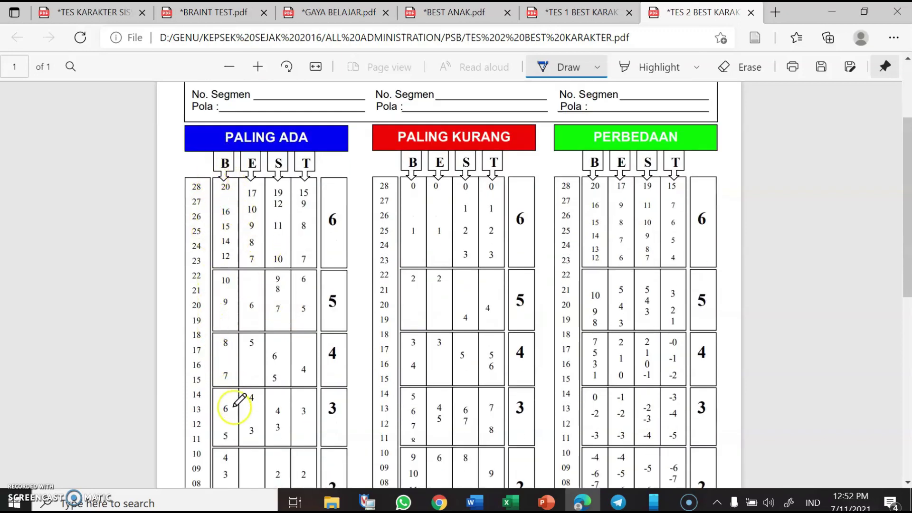
pyautogui.scroll(-4, 233, 398)
pyautogui.scroll(5, 232, 388)
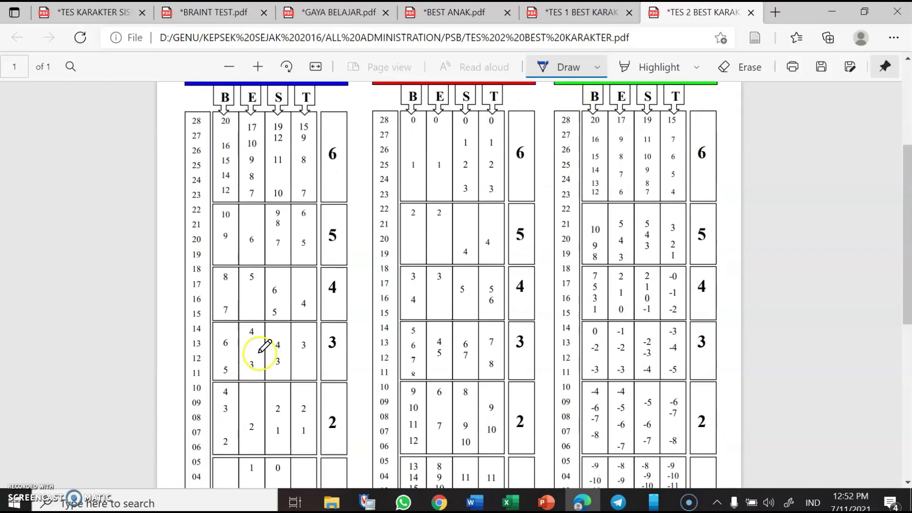
pyautogui.scroll(-4, 261, 423)
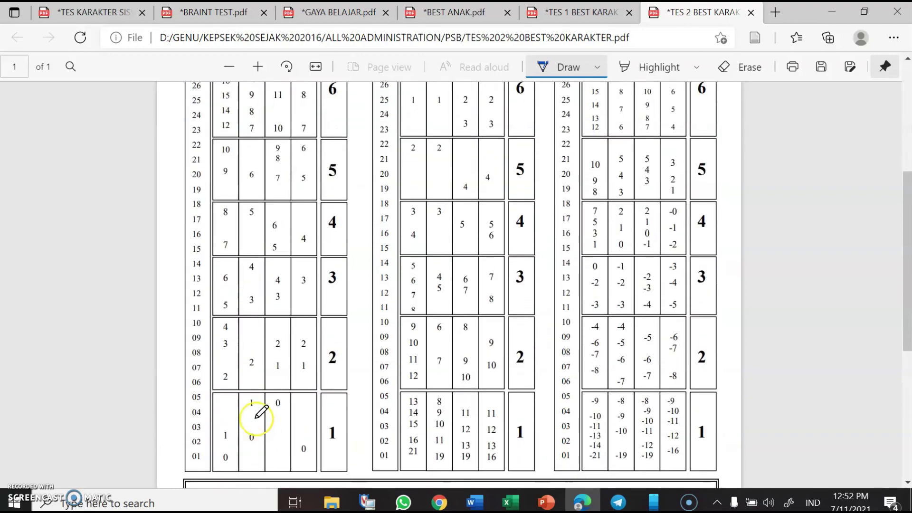
pyautogui.scroll(5, 259, 404)
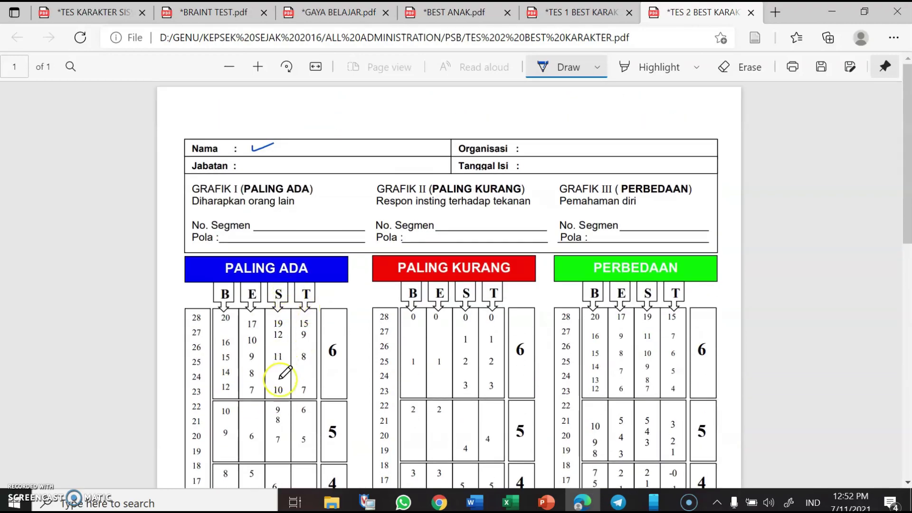
pyautogui.scroll(-7, 285, 370)
pyautogui.scroll(4, 291, 407)
pyautogui.scroll(3, 297, 390)
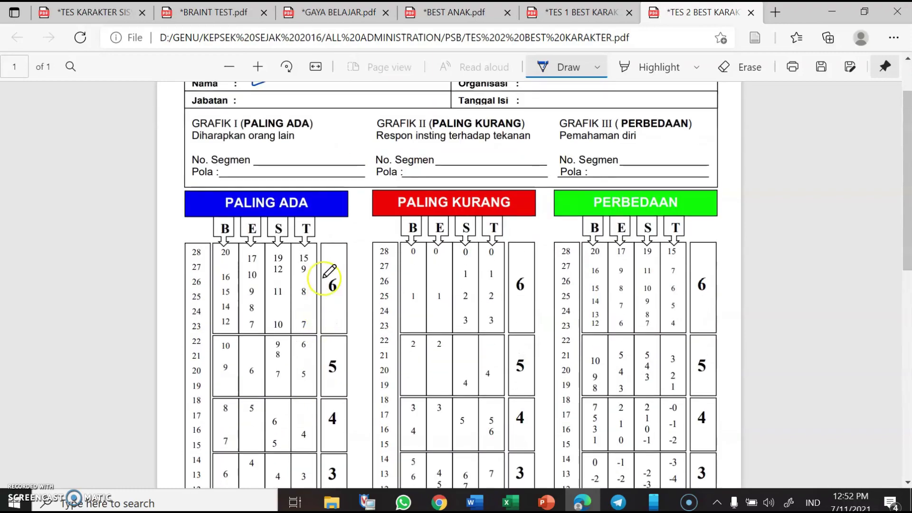
pyautogui.scroll(-4, 315, 311)
pyautogui.scroll(-4, 312, 413)
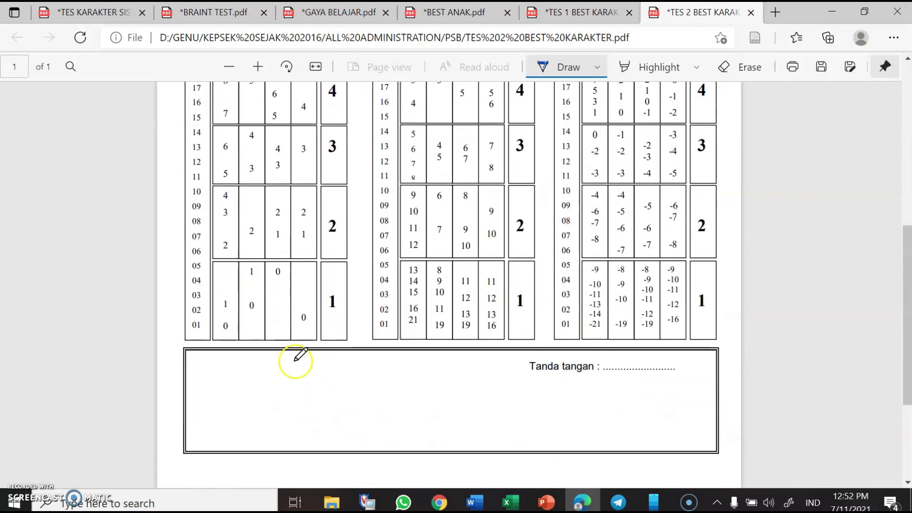
pyautogui.scroll(9, 301, 342)
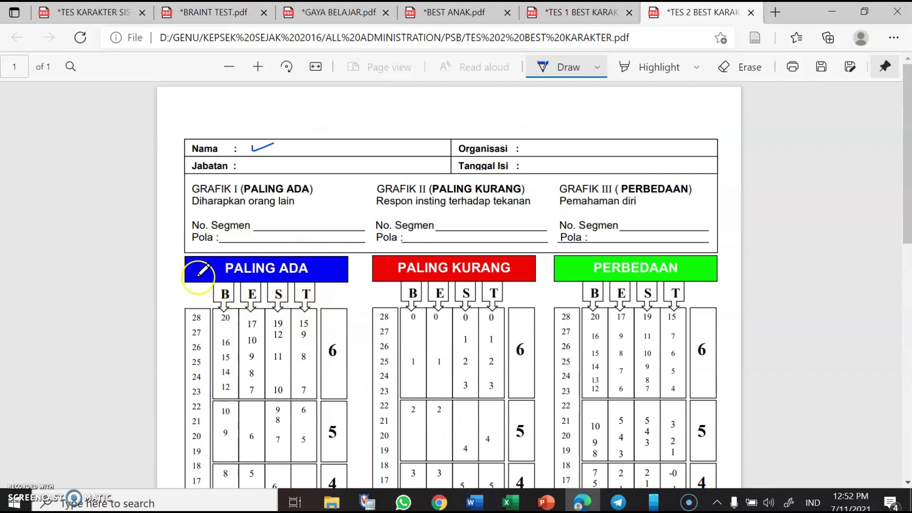
# Step: Compare the TES 1 KOTAK JUMLAH scores with the TES 2 graphs and circle 5 in the B column of PALING ADA
pyautogui.click(568, 11)
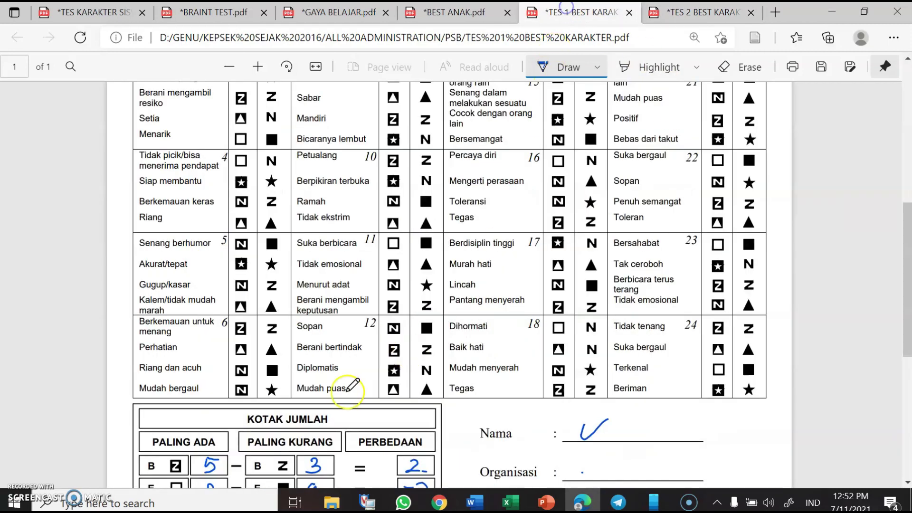
pyautogui.scroll(-2, 345, 395)
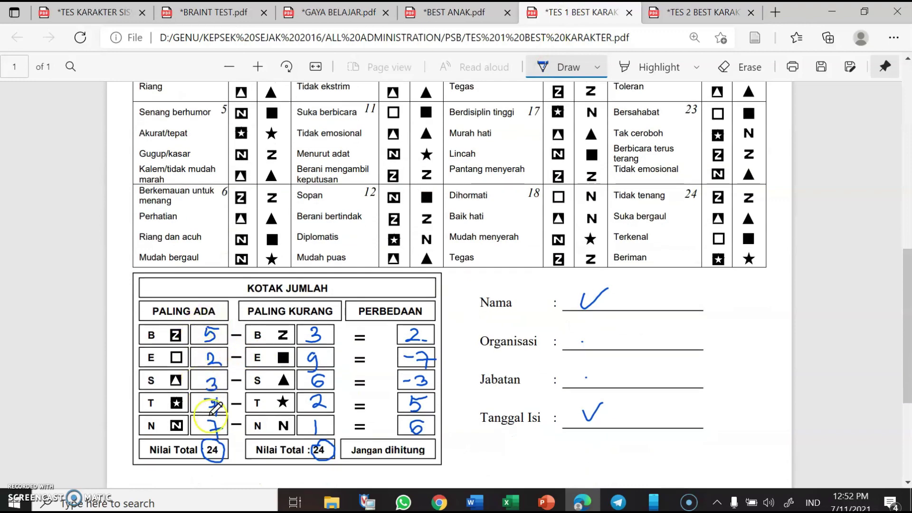
pyautogui.click(706, 14)
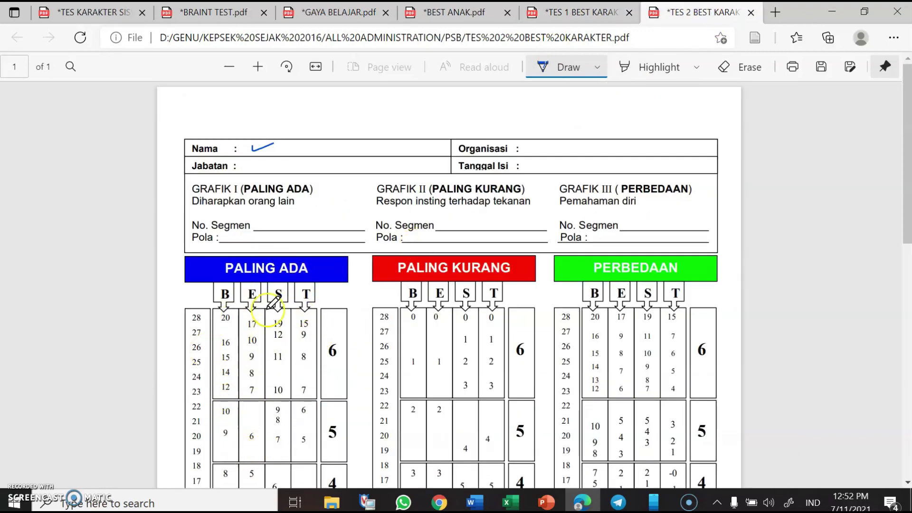
pyautogui.click(573, 13)
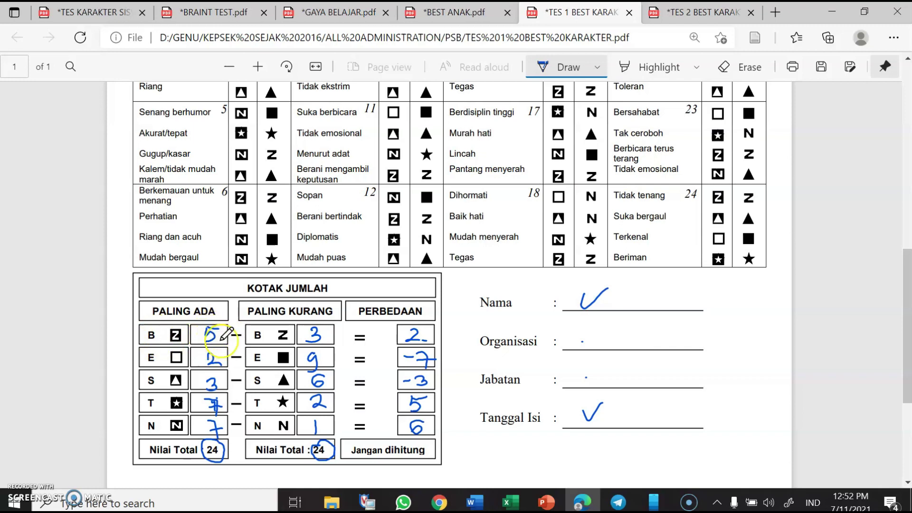
pyautogui.click(699, 7)
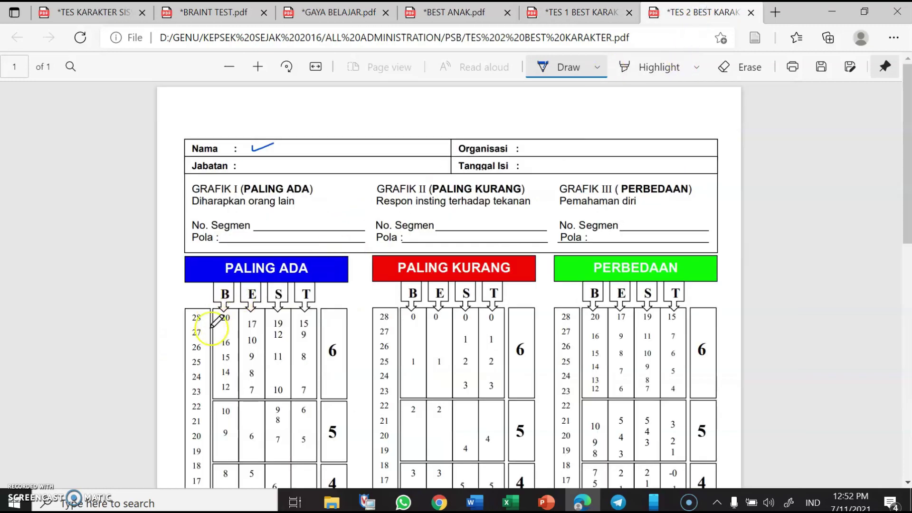
pyautogui.scroll(-3, 230, 434)
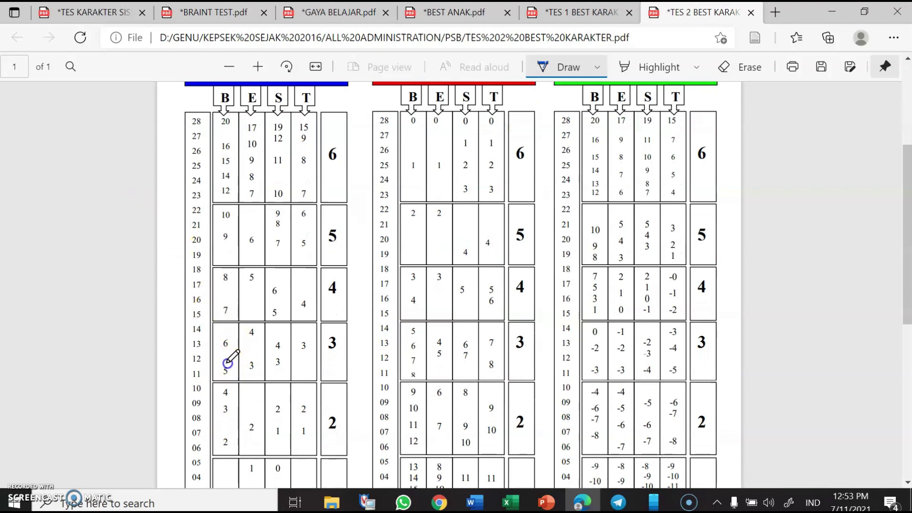
pyautogui.moveTo(224, 375); pyautogui.dragTo(233, 370)
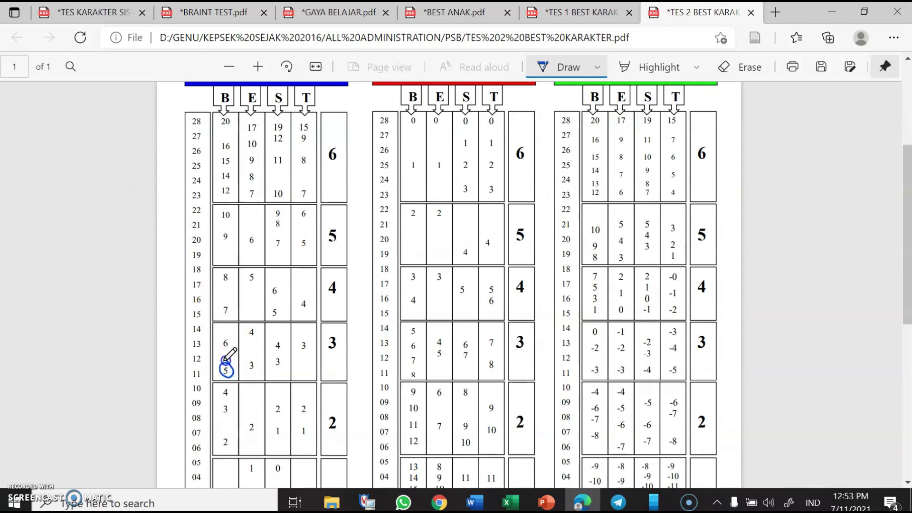
# Step: Check the E and S scores in TES 1, then circle 2 under E and 3 under S in the PALING ADA graph
pyautogui.click(577, 11)
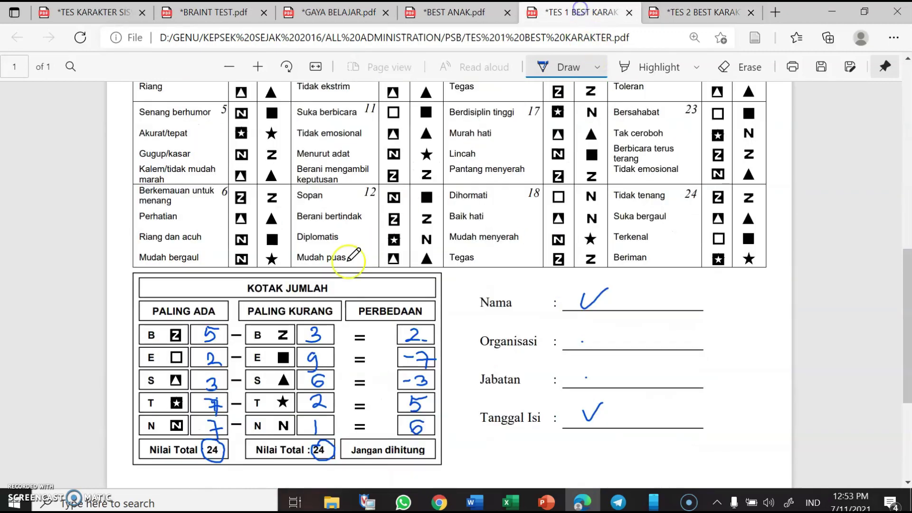
pyautogui.click(676, 14)
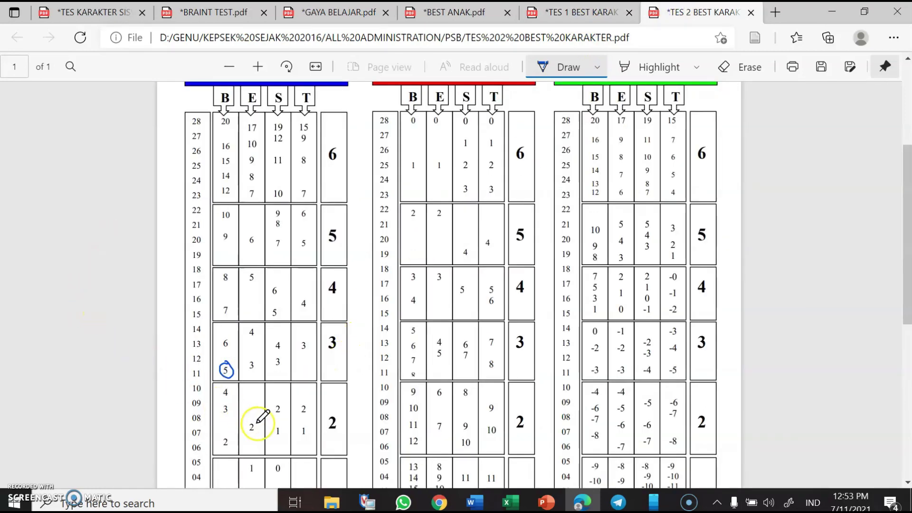
pyautogui.moveTo(253, 418); pyautogui.dragTo(250, 433)
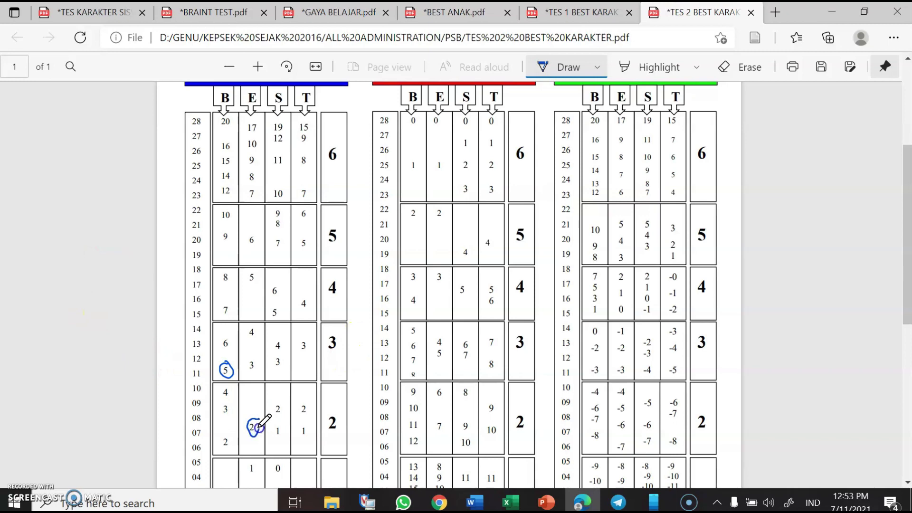
pyautogui.click(577, 12)
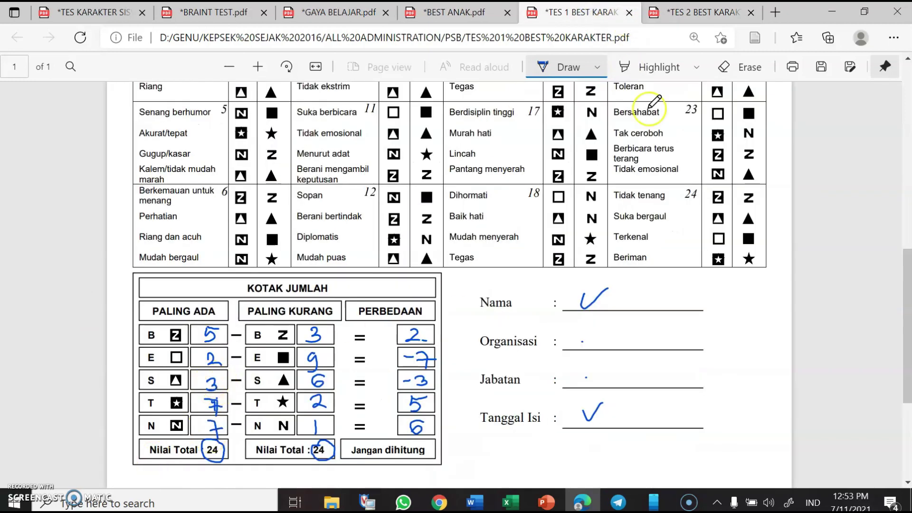
pyautogui.click(684, 19)
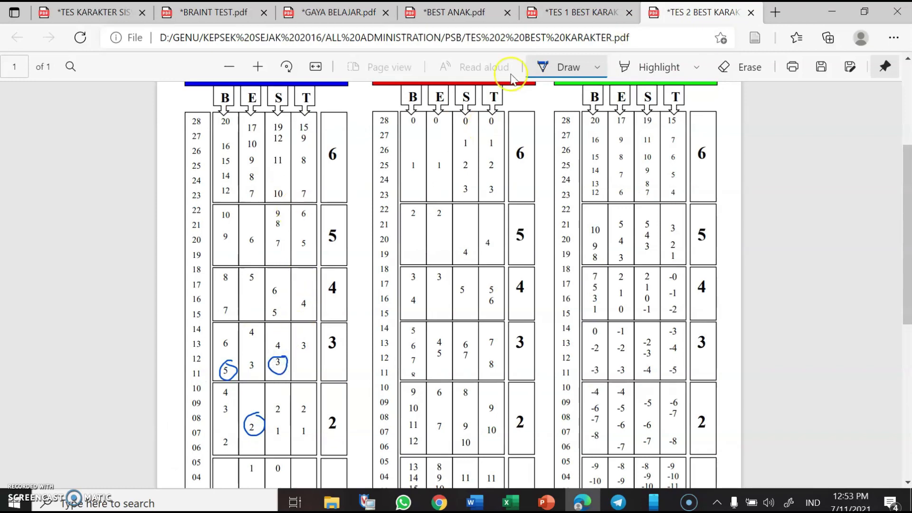
# Step: Circle 7 in the T column of PALING ADA and connect the circled B, E, S and T scores with a pen line
pyautogui.click(577, 12)
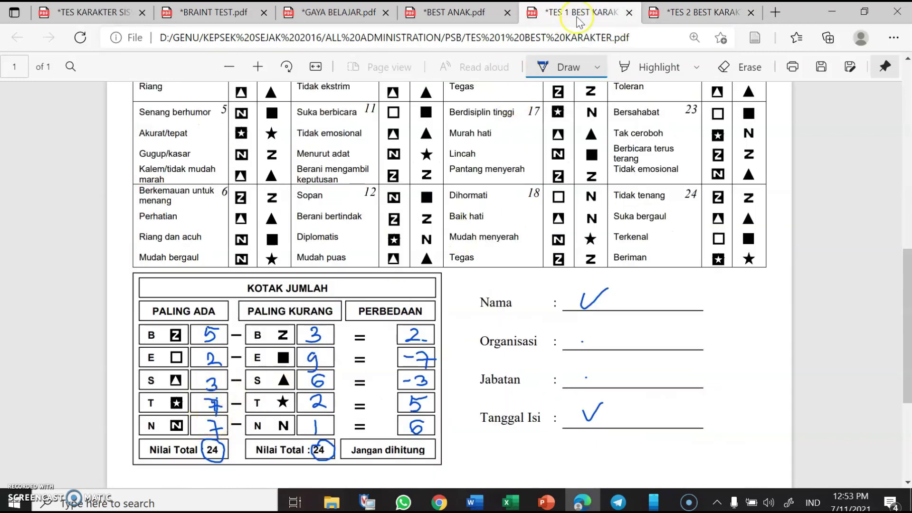
pyautogui.click(677, 16)
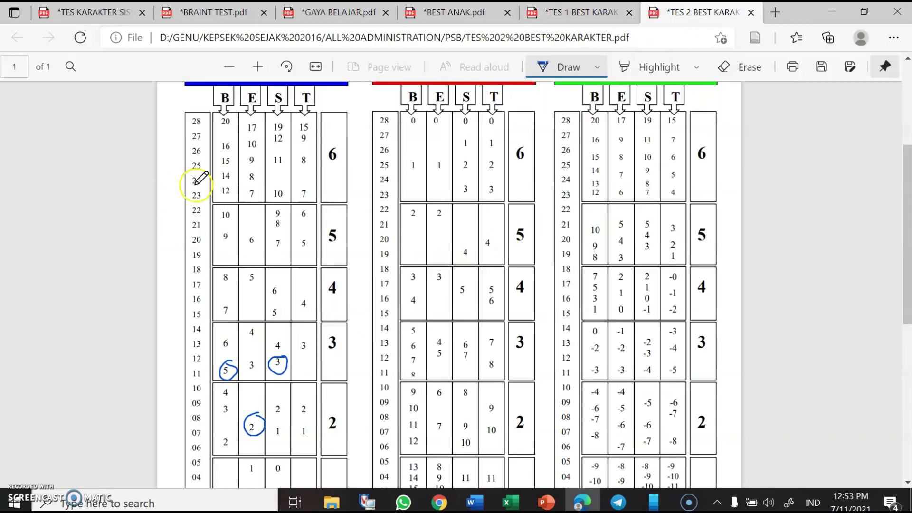
pyautogui.moveTo(311, 188); pyautogui.dragTo(314, 189)
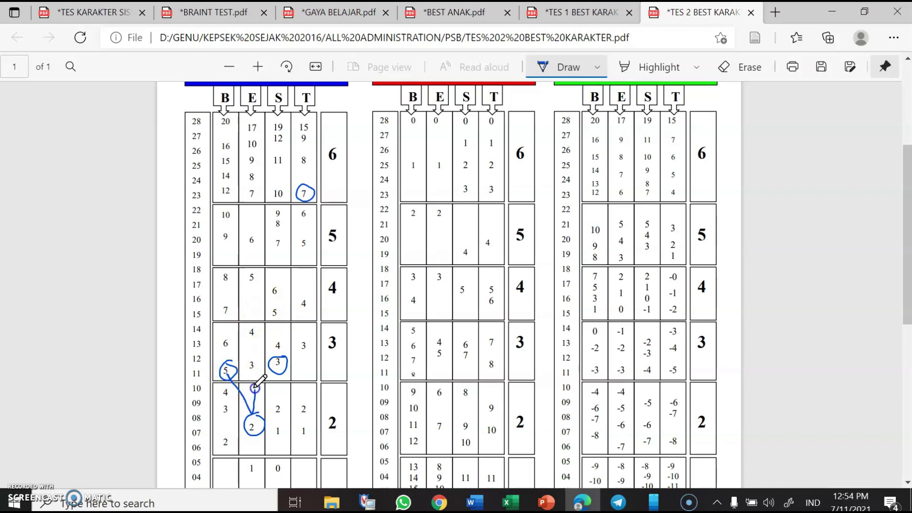
pyautogui.moveTo(273, 359); pyautogui.dragTo(277, 321)
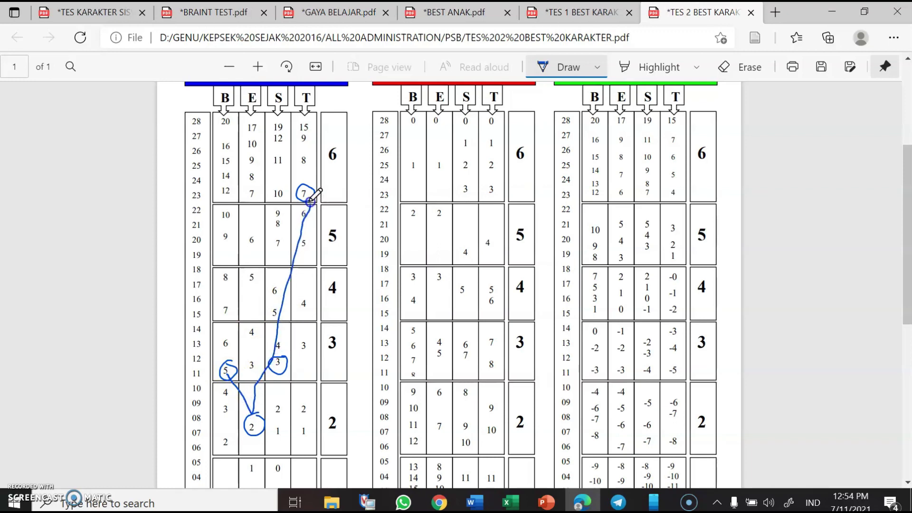
pyautogui.moveTo(311, 201); pyautogui.dragTo(312, 189)
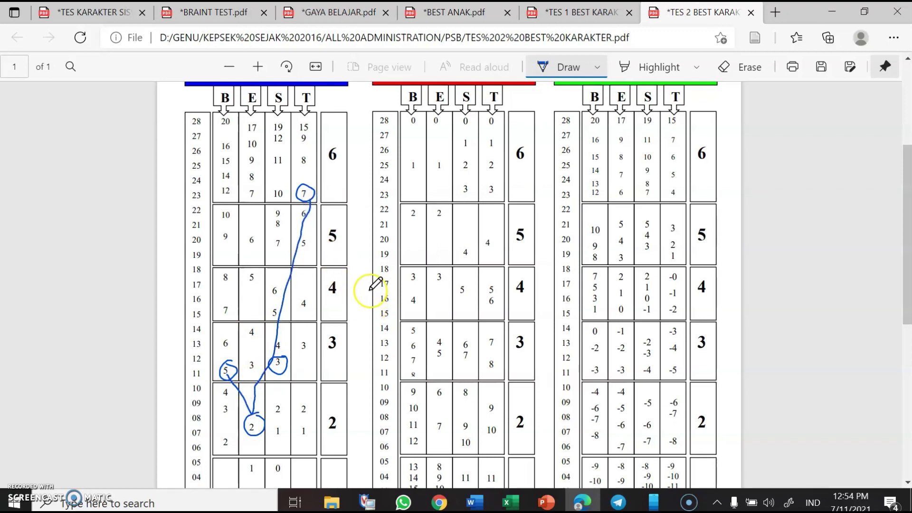
# Step: Circle 3, 9, 6 and 2 under B, E, S and T in the PALING KURANG graph and connect them with a pen line
pyautogui.scroll(2, 513, 128)
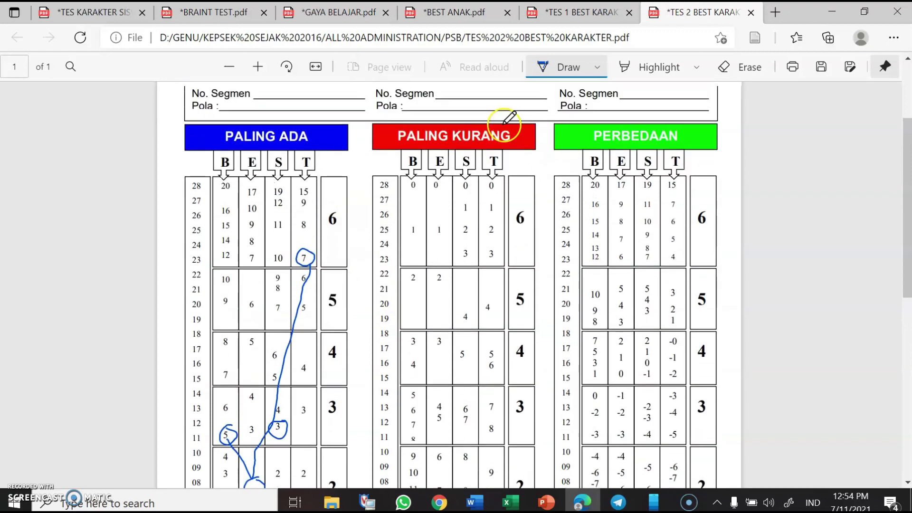
pyautogui.click(613, 15)
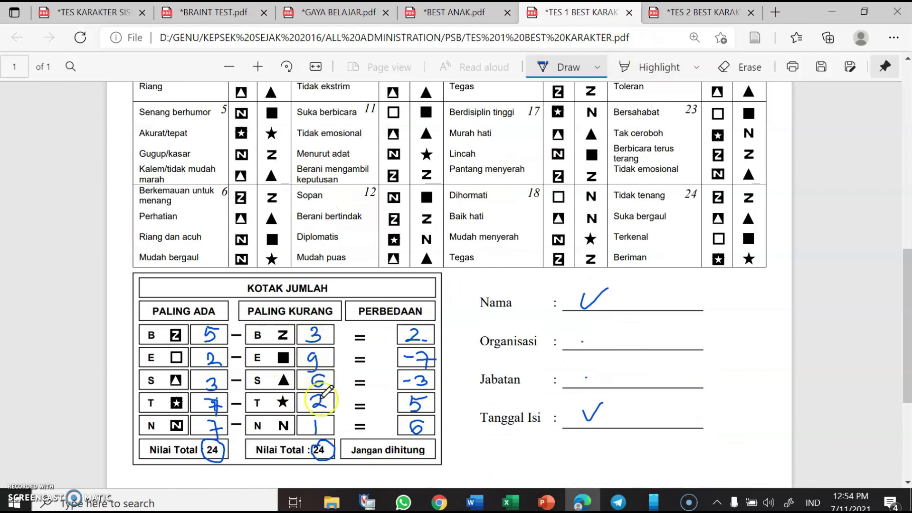
pyautogui.click(689, 9)
pyautogui.scroll(-4, 456, 237)
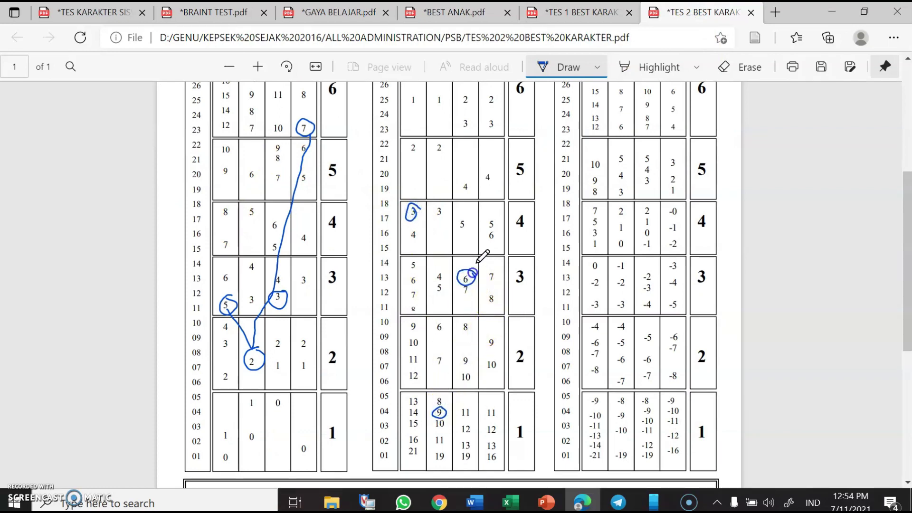
pyautogui.moveTo(496, 114); pyautogui.dragTo(498, 97)
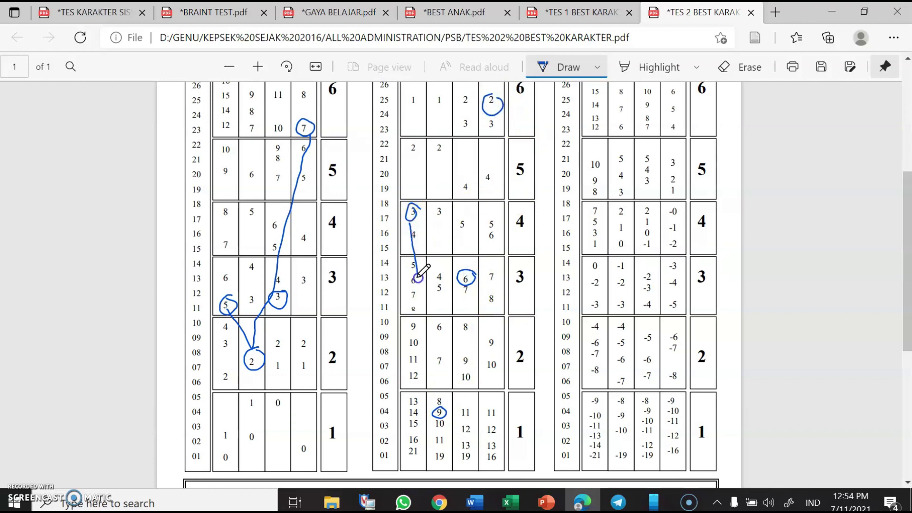
pyautogui.moveTo(436, 392); pyautogui.dragTo(440, 406)
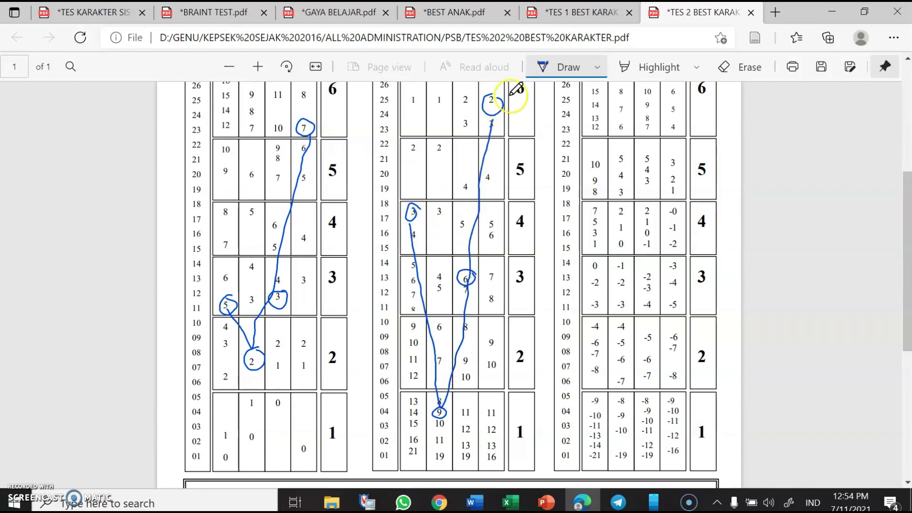
# Step: In the PERBEDAAN graph, mark a dot between 3 and 1 under B for the difference 2, and circle -7 under E
pyautogui.click(576, 12)
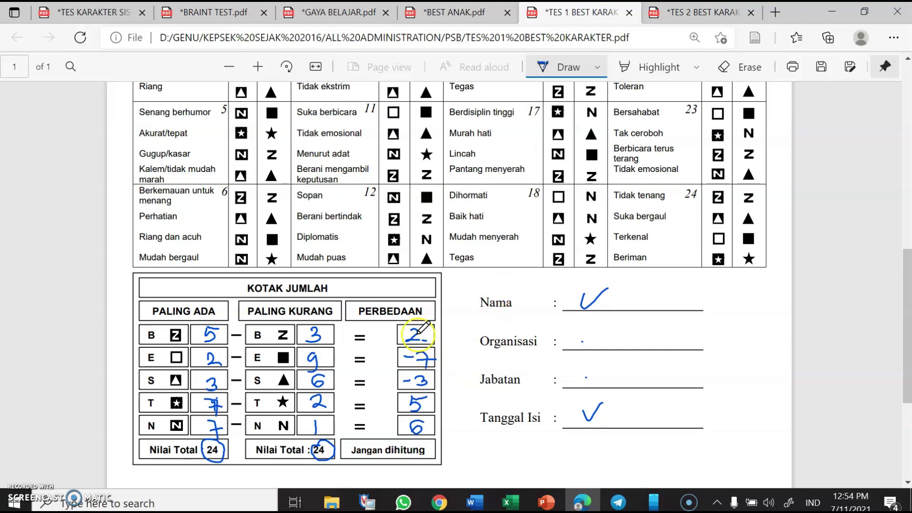
pyautogui.click(685, 11)
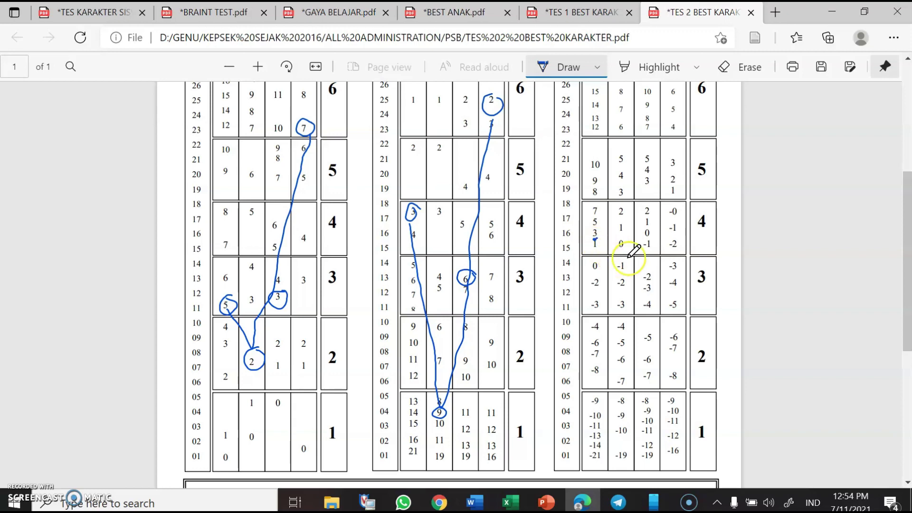
pyautogui.click(596, 14)
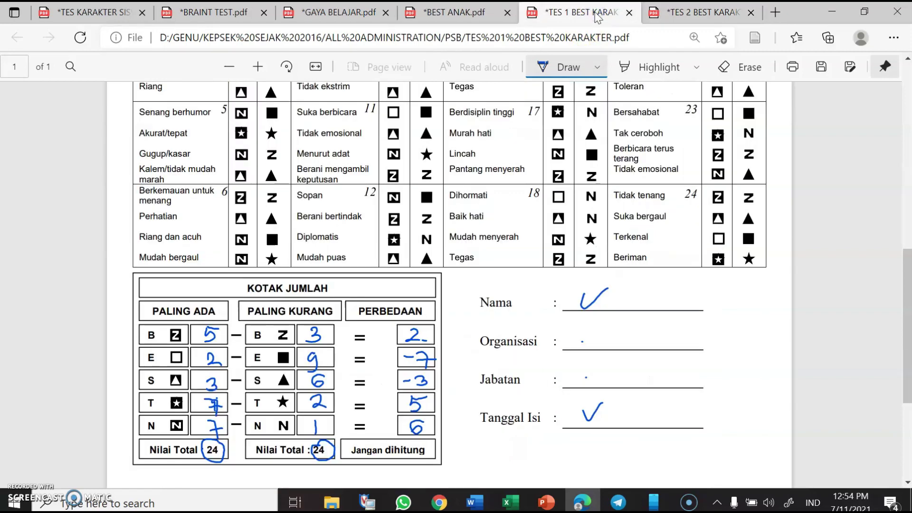
pyautogui.click(693, 13)
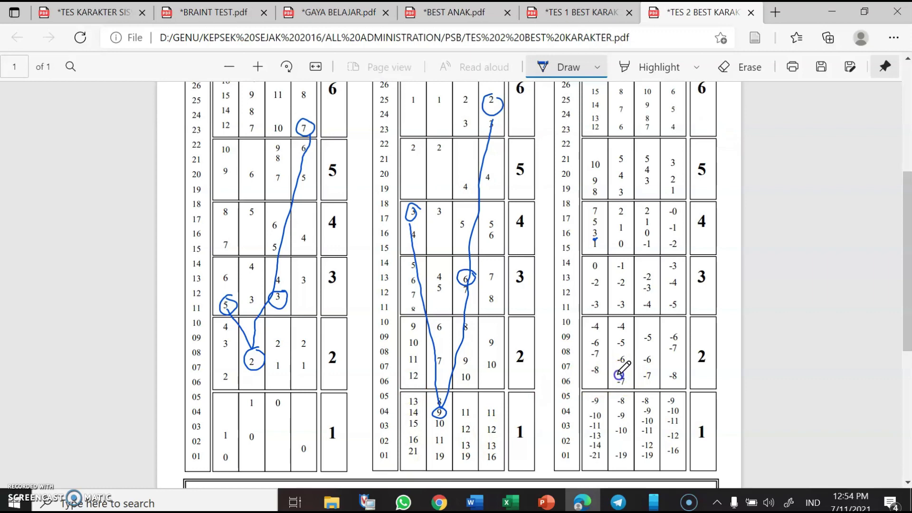
# Step: Circle -3 under S and 5 under T in the PERBEDAAN graph, and connect its four marked scores with a pen line
pyautogui.click(589, 18)
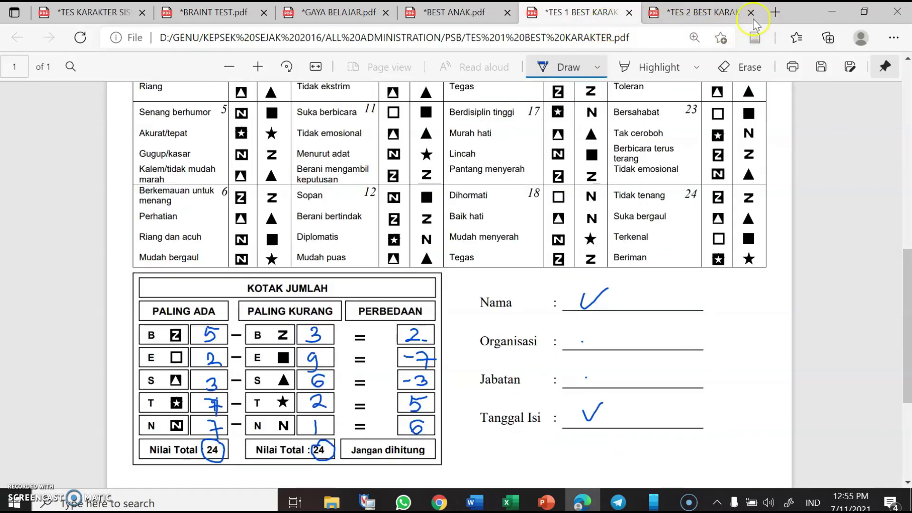
pyautogui.click(734, 15)
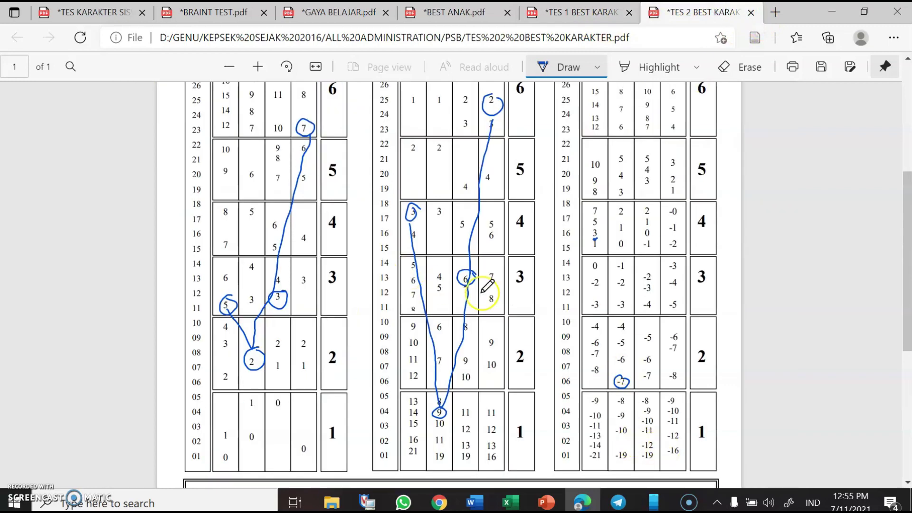
pyautogui.click(658, 284)
pyautogui.moveTo(639, 293); pyautogui.dragTo(655, 290)
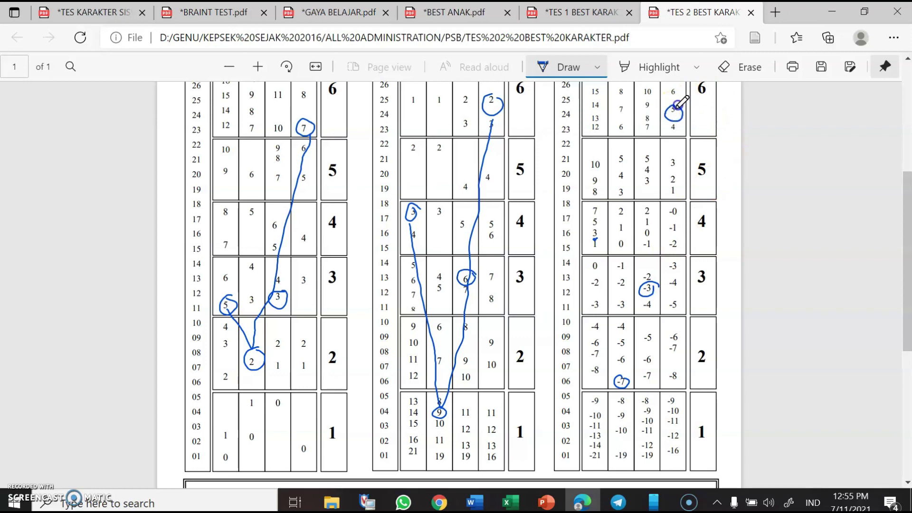
pyautogui.click(595, 240)
pyautogui.moveTo(605, 300); pyautogui.dragTo(621, 363)
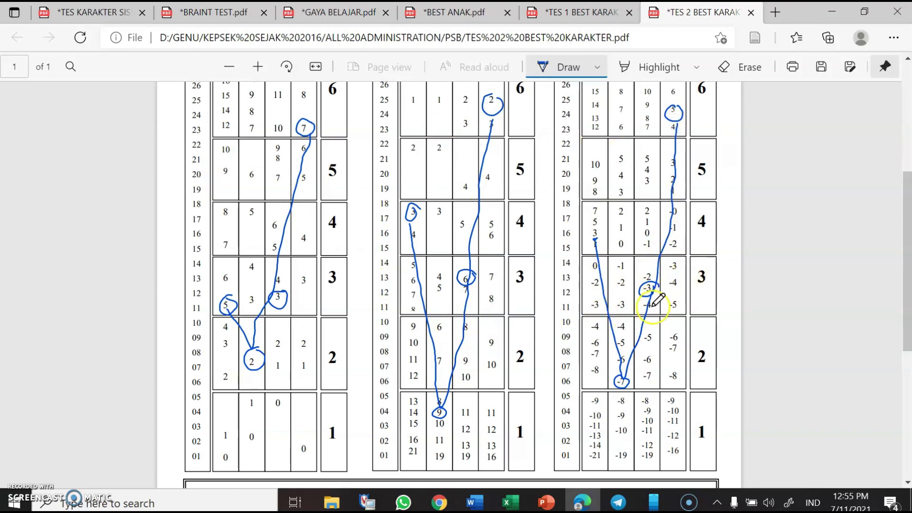
# Step: Draw a sample handwritten signature with dots in the Tanda tangan box below the three graphs
pyautogui.scroll(3, 647, 295)
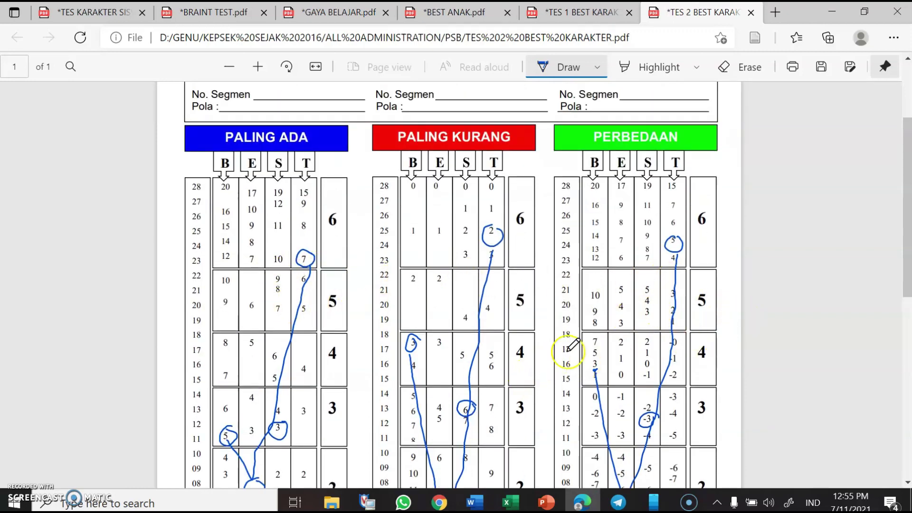
pyautogui.scroll(-3, 687, 324)
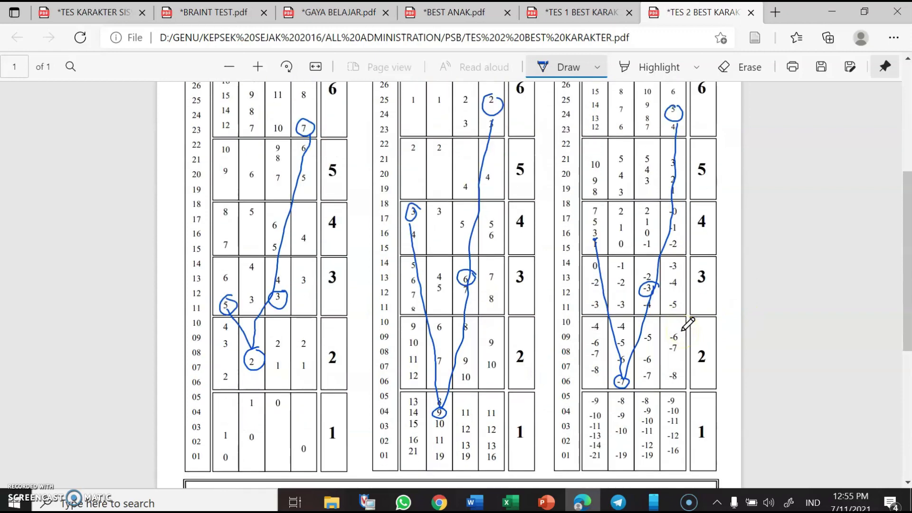
pyautogui.scroll(-5, 687, 324)
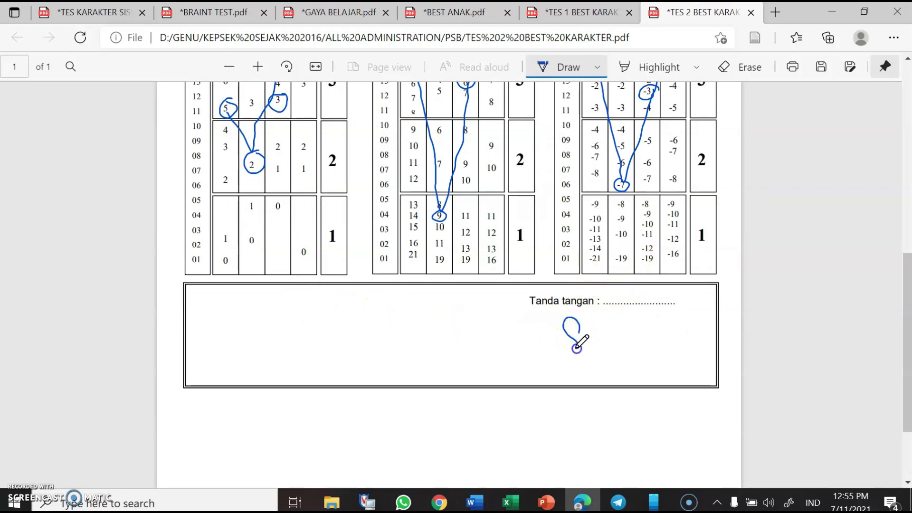
pyautogui.moveTo(576, 348); pyautogui.dragTo(490, 346)
pyautogui.moveTo(607, 342)
pyautogui.mouseDown()
pyautogui.moveTo(627, 332)
pyautogui.moveTo(590, 365)
pyautogui.mouseUp()
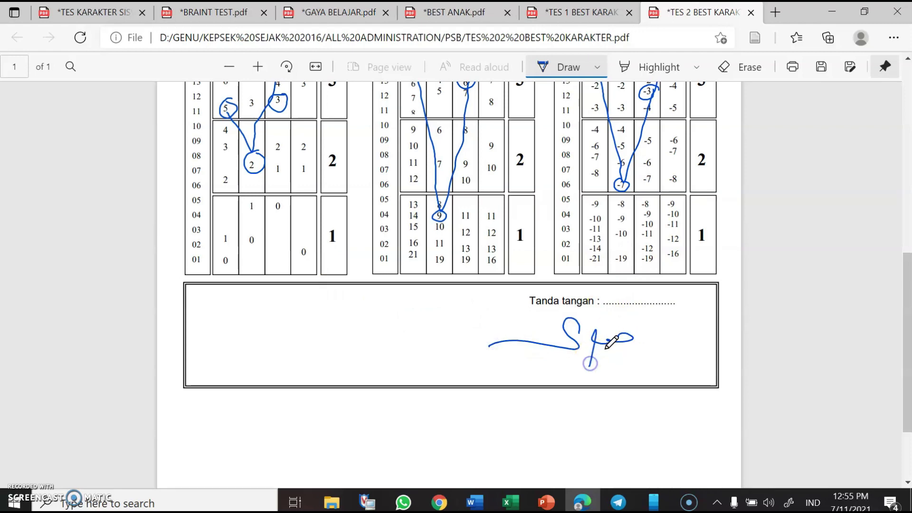
pyautogui.click(649, 336)
pyautogui.moveTo(641, 354); pyautogui.dragTo(639, 360)
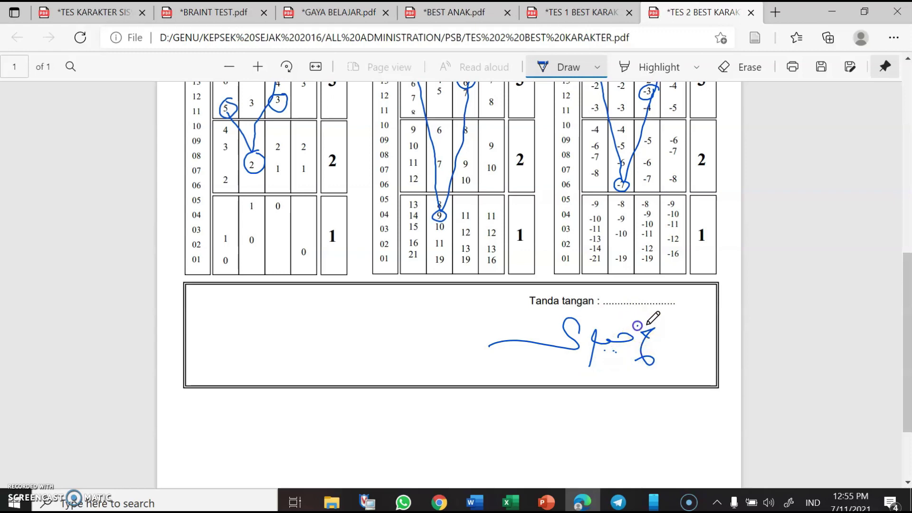
pyautogui.click(638, 316)
pyautogui.click(631, 350)
pyautogui.scroll(10, 636, 321)
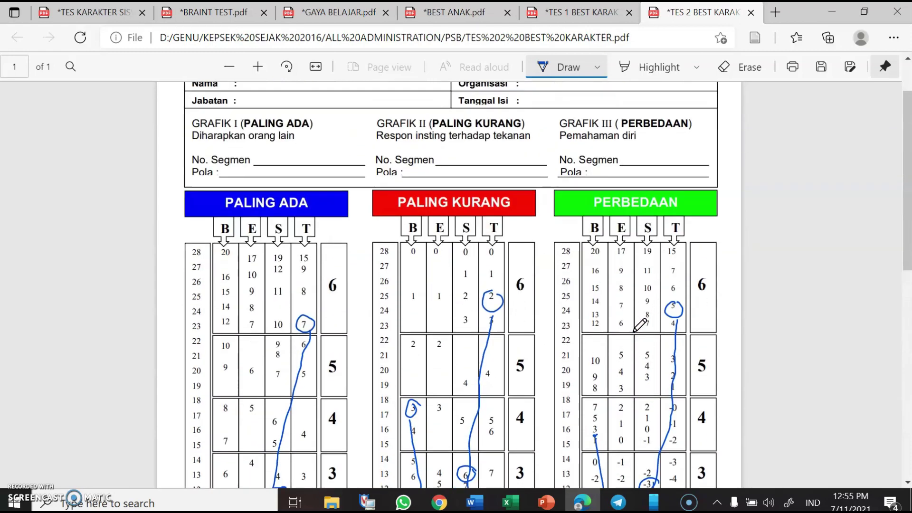
pyautogui.click(533, 298)
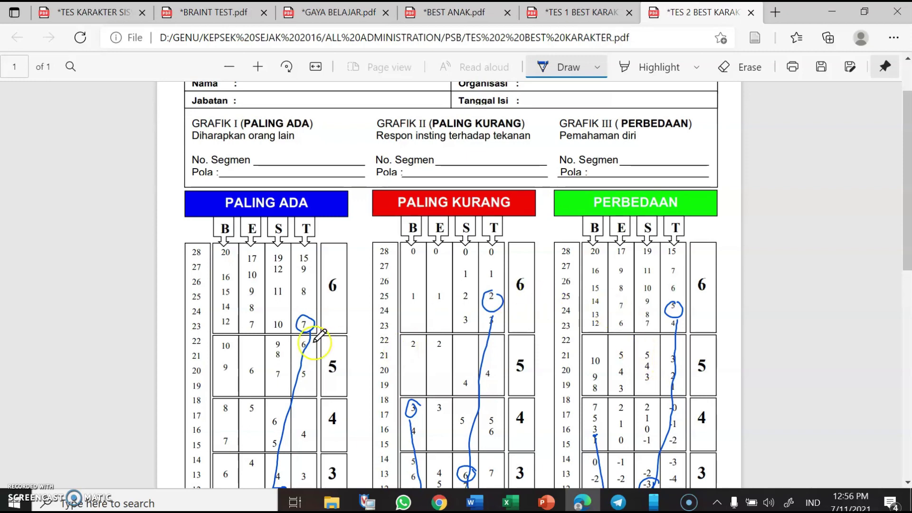